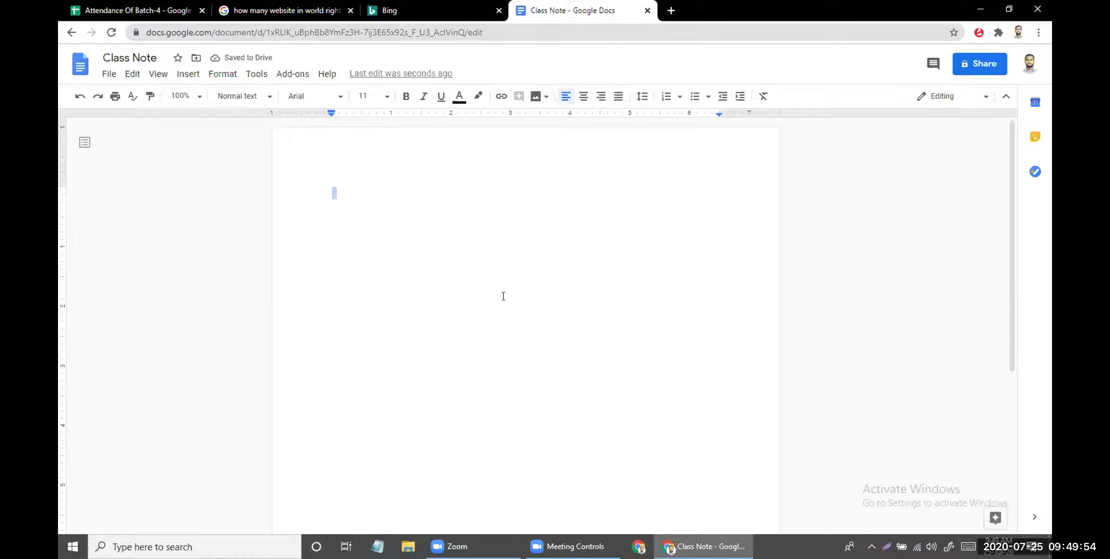
# Step: Change the Attendance Of Batch-4 spreadsheet's link sharing so anyone with the link is an Editor
pyautogui.scroll(-3, 631, 128)
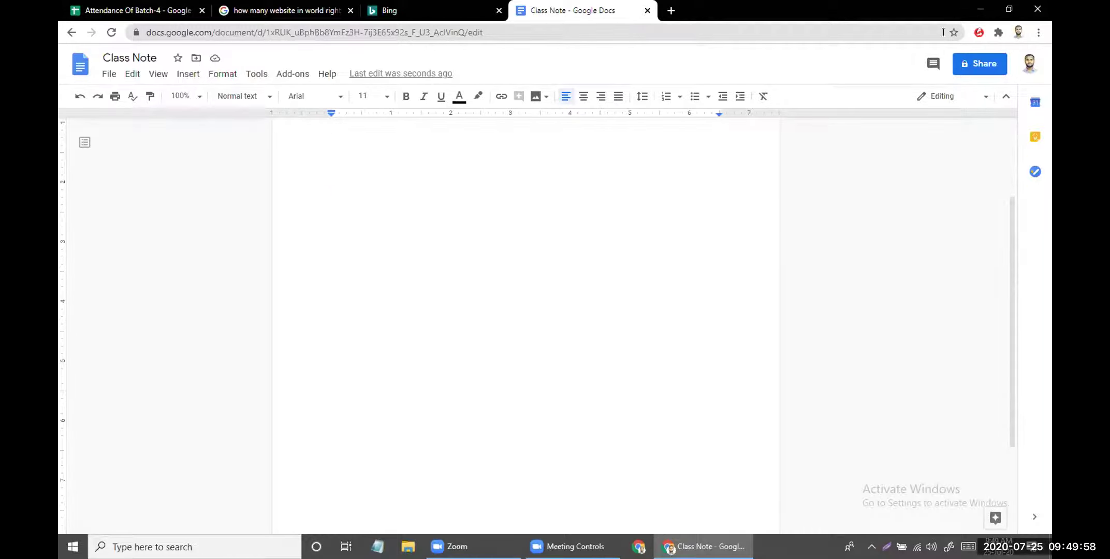
pyautogui.click(135, 11)
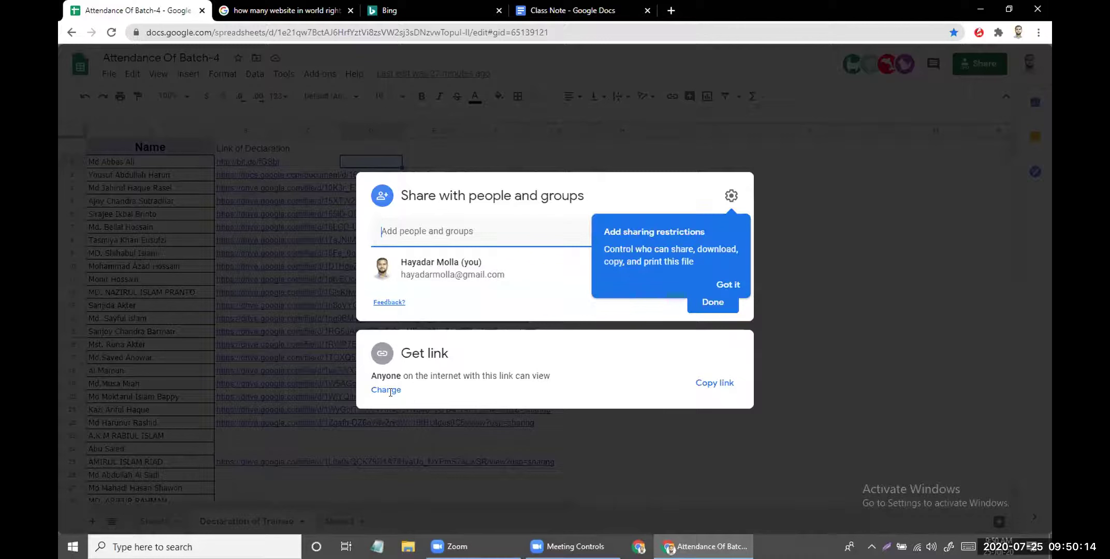
pyautogui.click(389, 389)
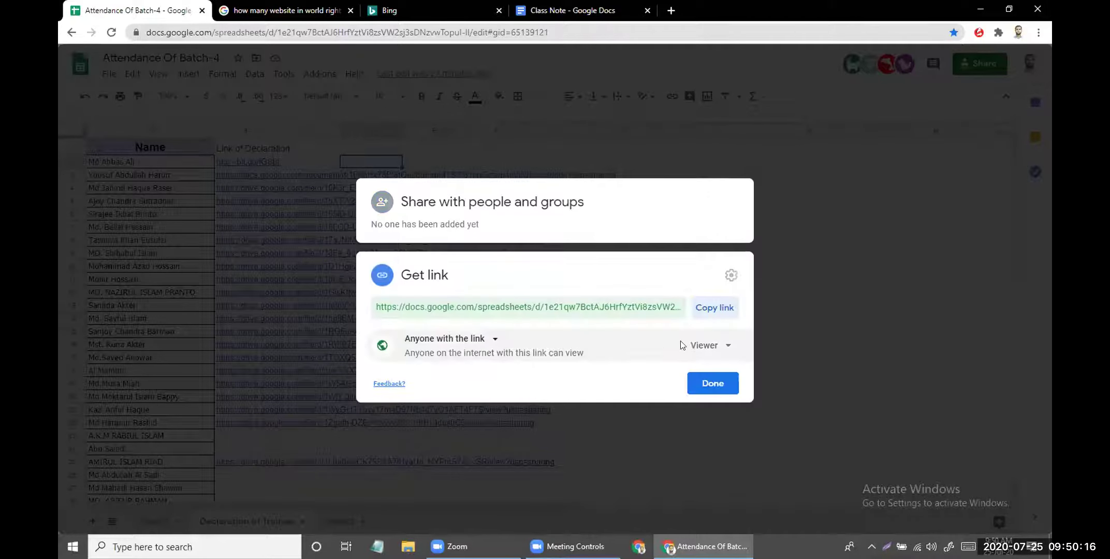
pyautogui.click(712, 348)
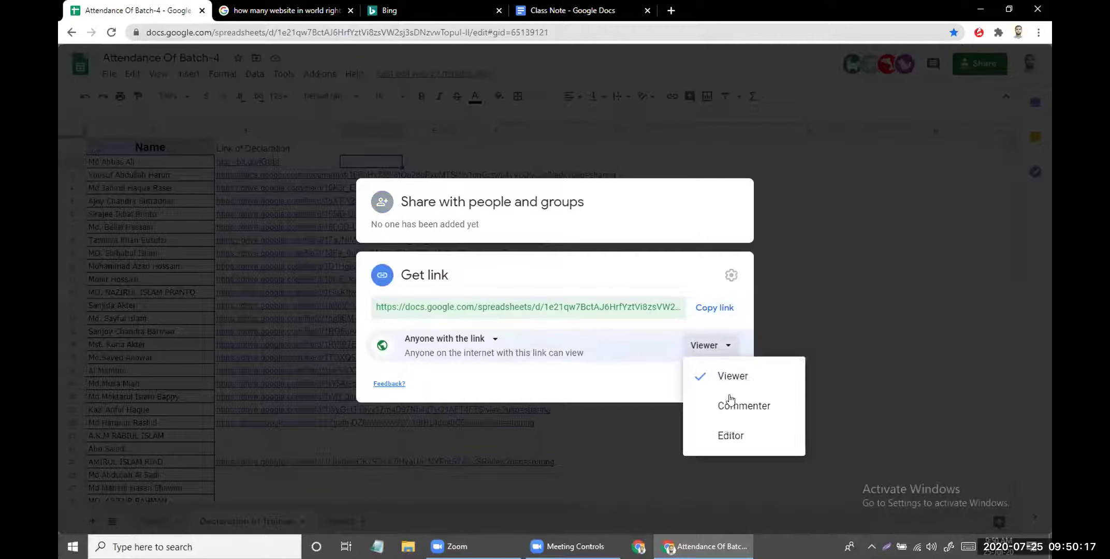
pyautogui.click(725, 436)
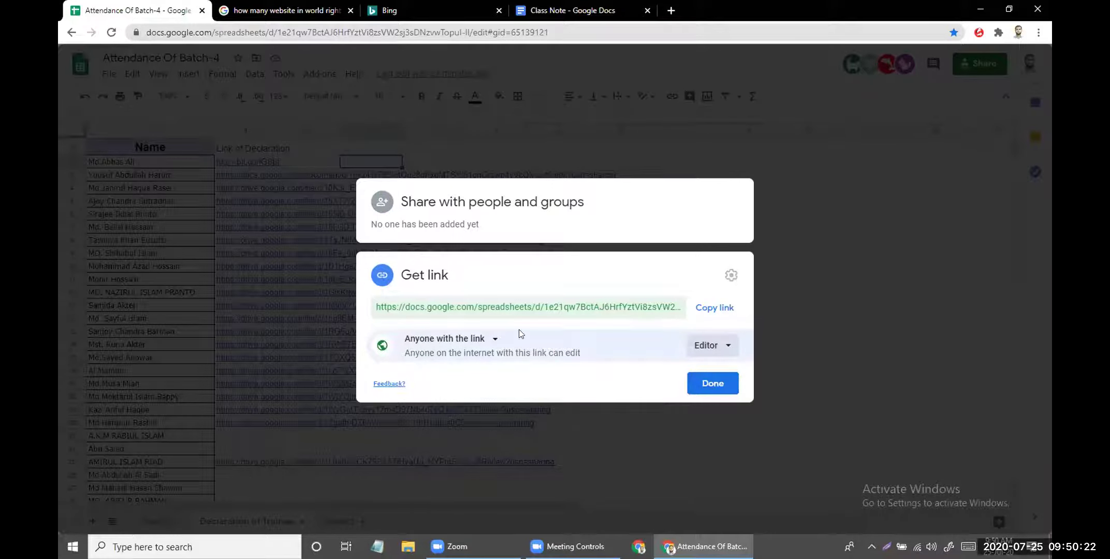
pyautogui.click(710, 384)
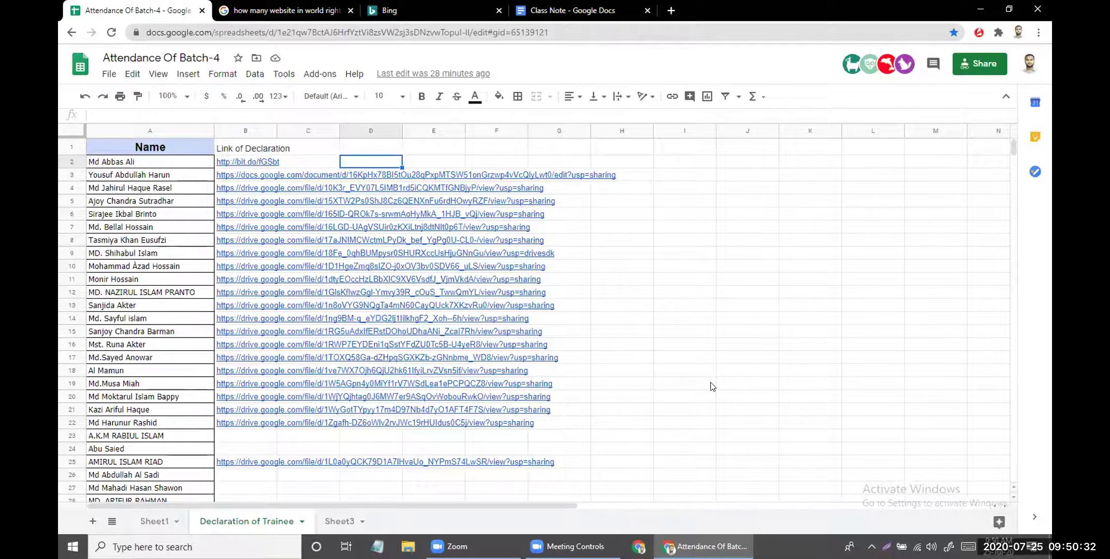
# Step: Share the Class Note document with anyone who has the link, keeping the Viewer role
pyautogui.click(615, 7)
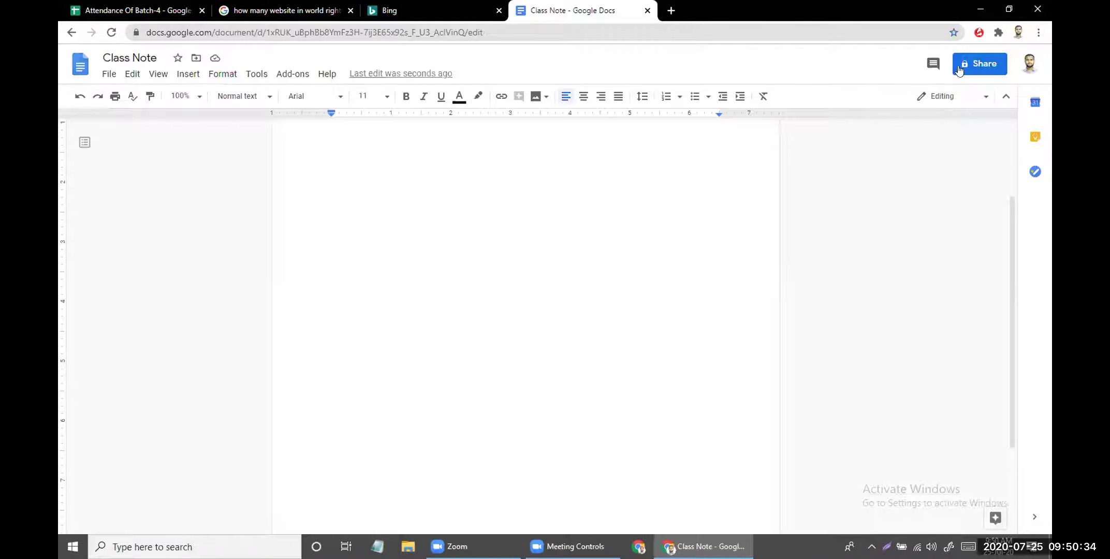
pyautogui.click(967, 64)
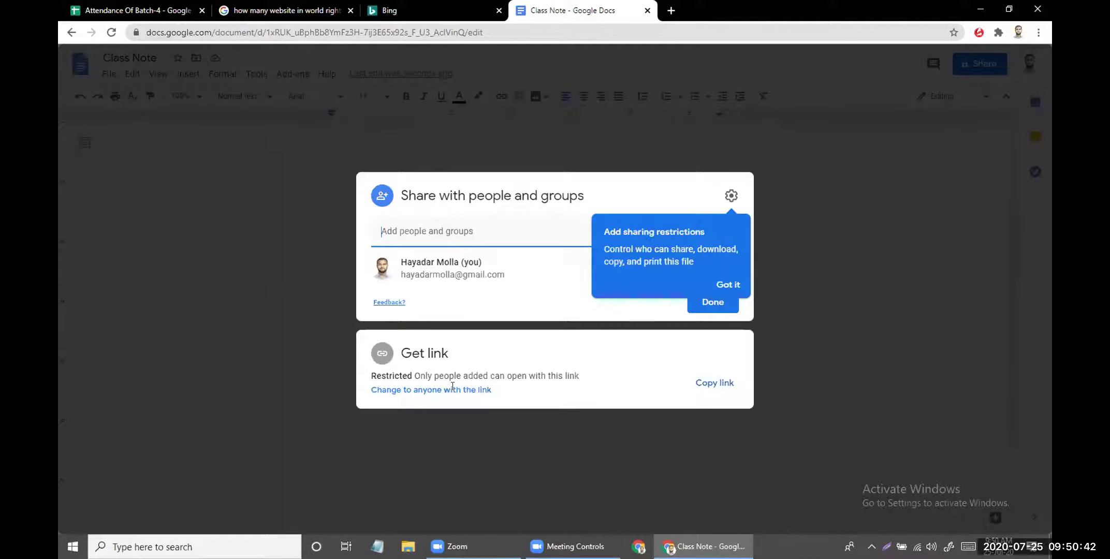
pyautogui.click(707, 353)
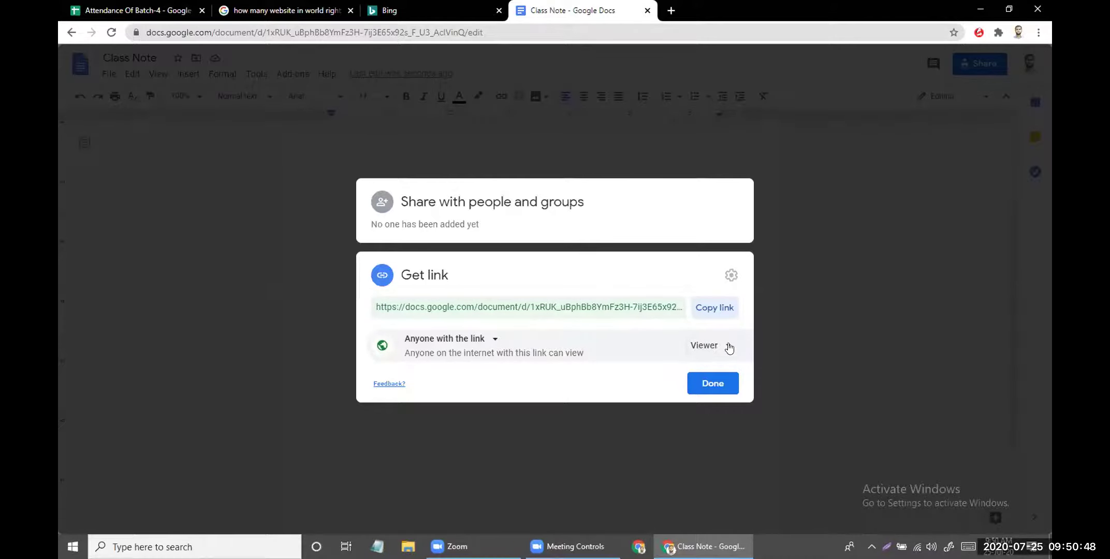
pyautogui.click(730, 347)
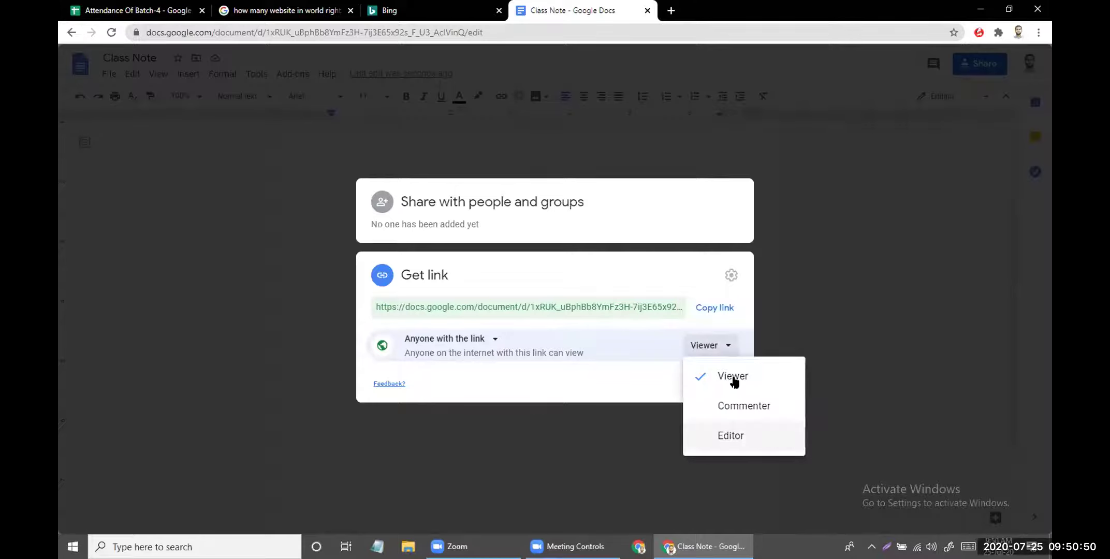
pyautogui.click(667, 346)
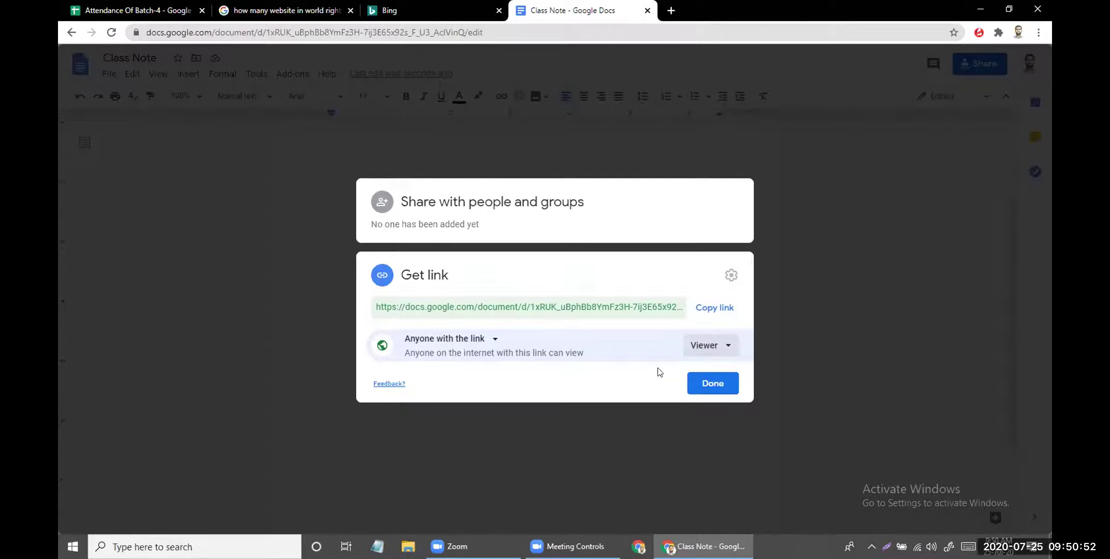
pyautogui.click(712, 383)
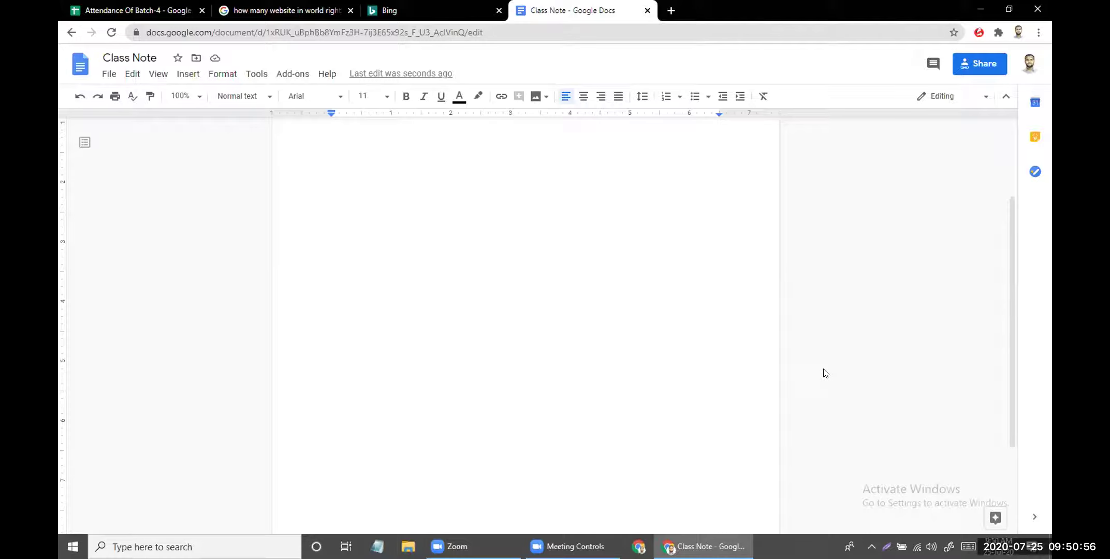
# Step: Bookmark the Class Note document in the Bookmarks bar folder and try to turn on sync
pyautogui.click(507, 30)
pyautogui.hotkey('shift', 'End')
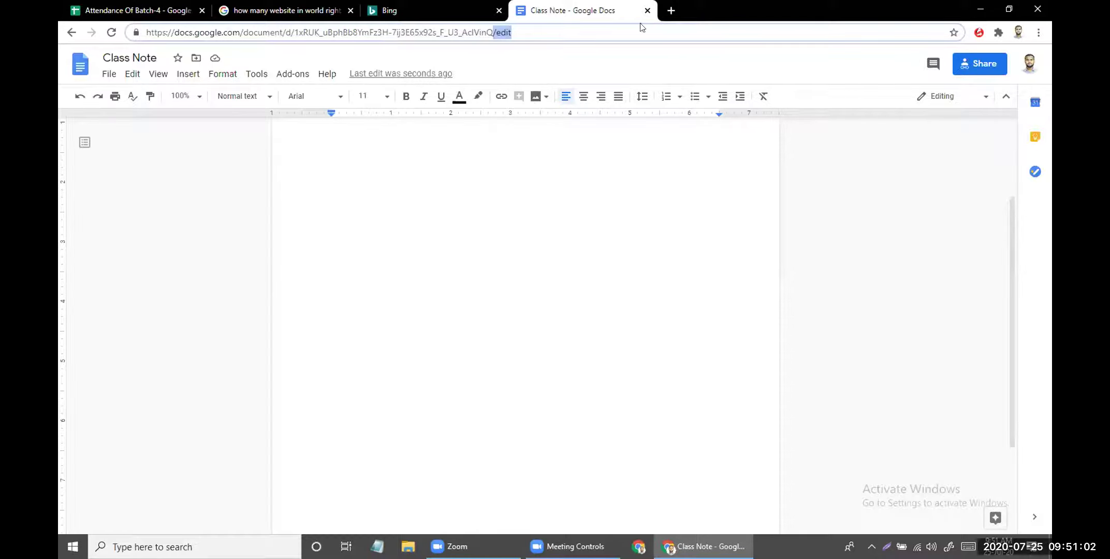
pyautogui.click(953, 33)
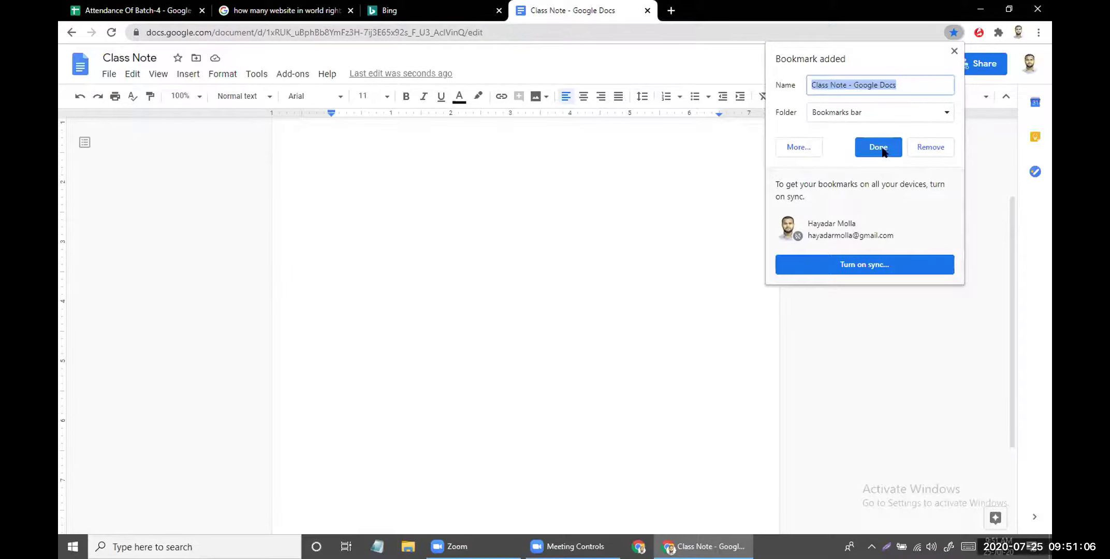
pyautogui.click(857, 263)
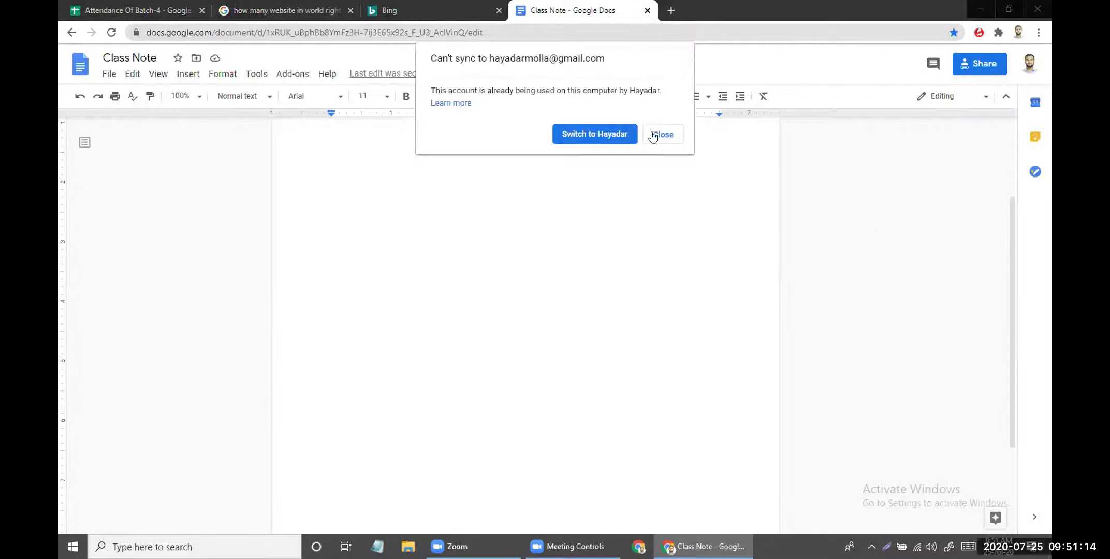
# Step: Look through the All Class Sheets bookmark folder in a new tab and return to the Class Note document
pyautogui.click(671, 10)
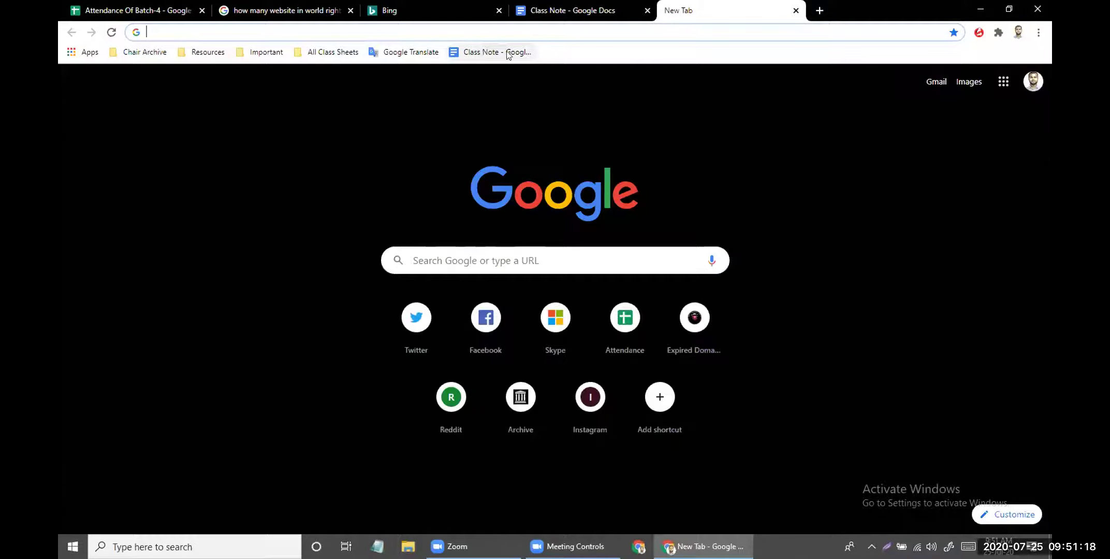
pyautogui.click(326, 51)
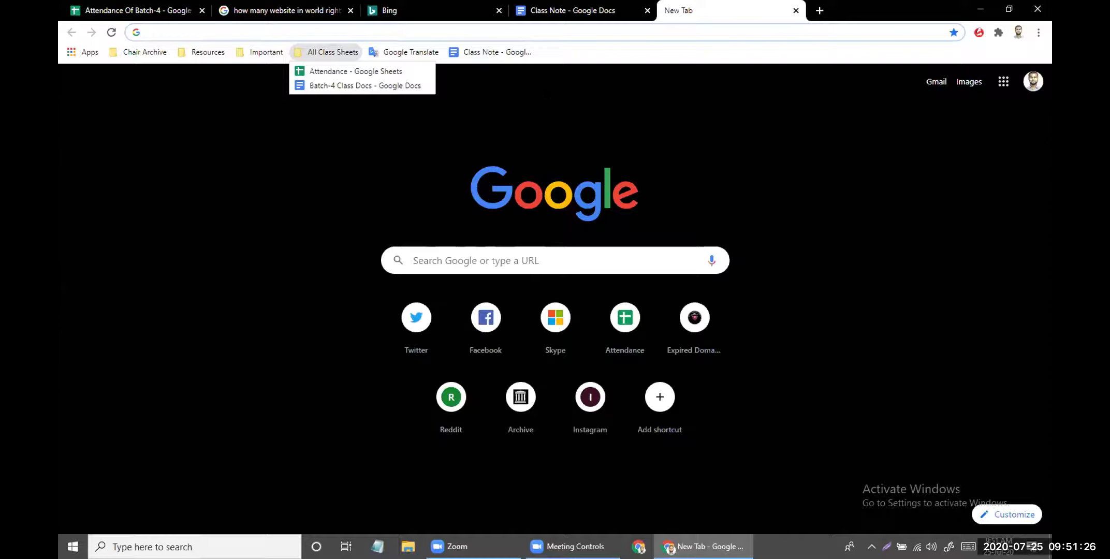
pyautogui.click(636, 114)
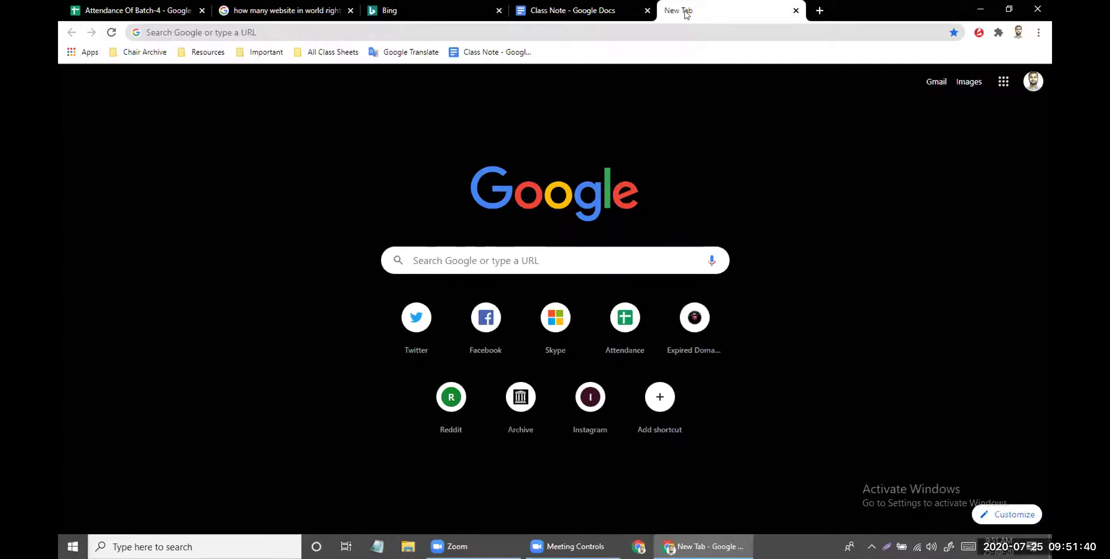
pyautogui.click(582, 5)
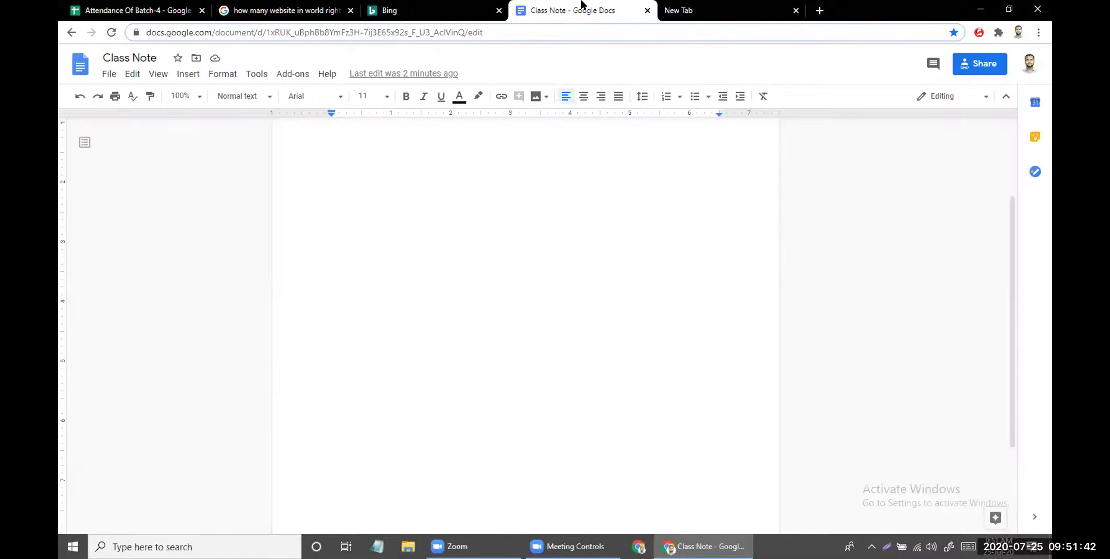
# Step: In Sheet1 of the attendance spreadsheet, search for the trainee with SL 29 by name and mark their class 4 attendance as P
pyautogui.click(136, 10)
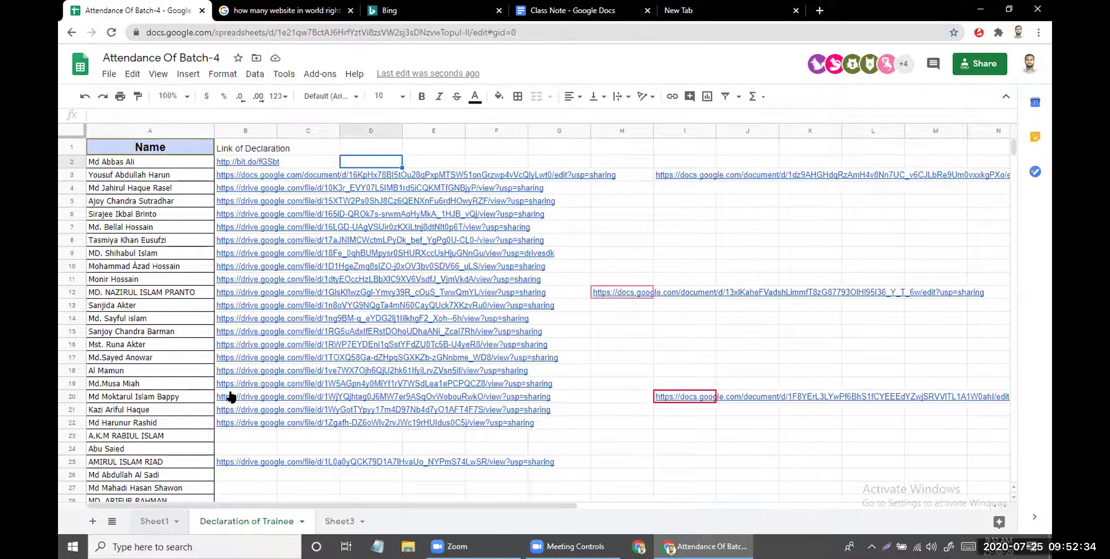
pyautogui.hotkey('ctrl', 'shift', 'pageup')
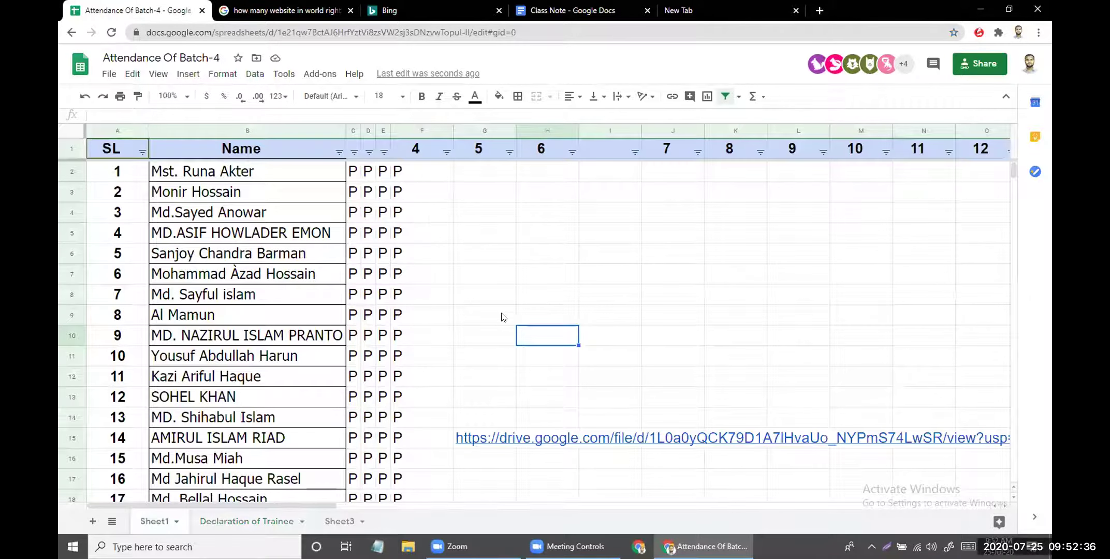
pyautogui.hotkey('ctrl', 'f')
pyautogui.write('a')
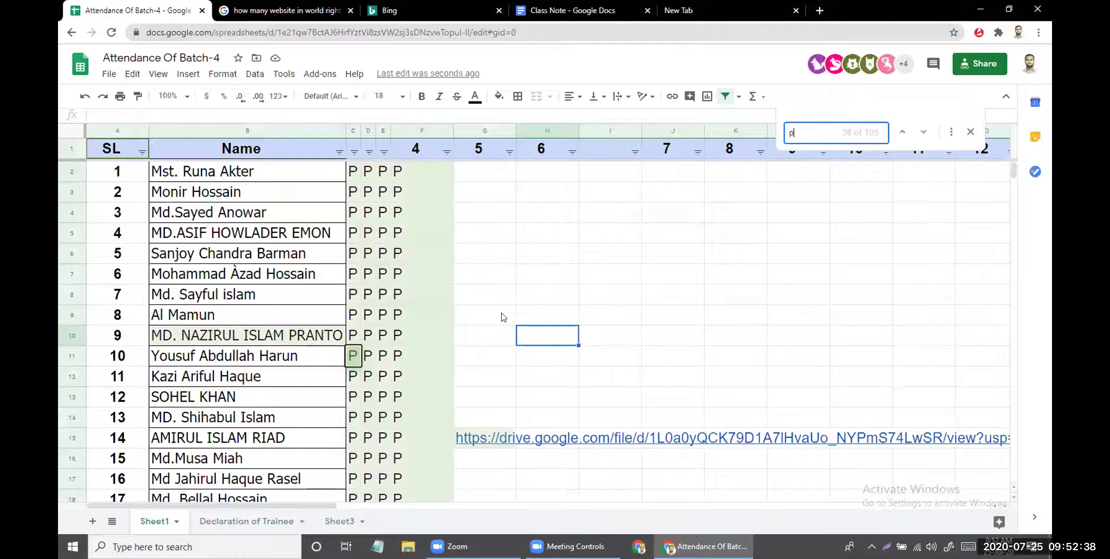
pyautogui.write('bb')
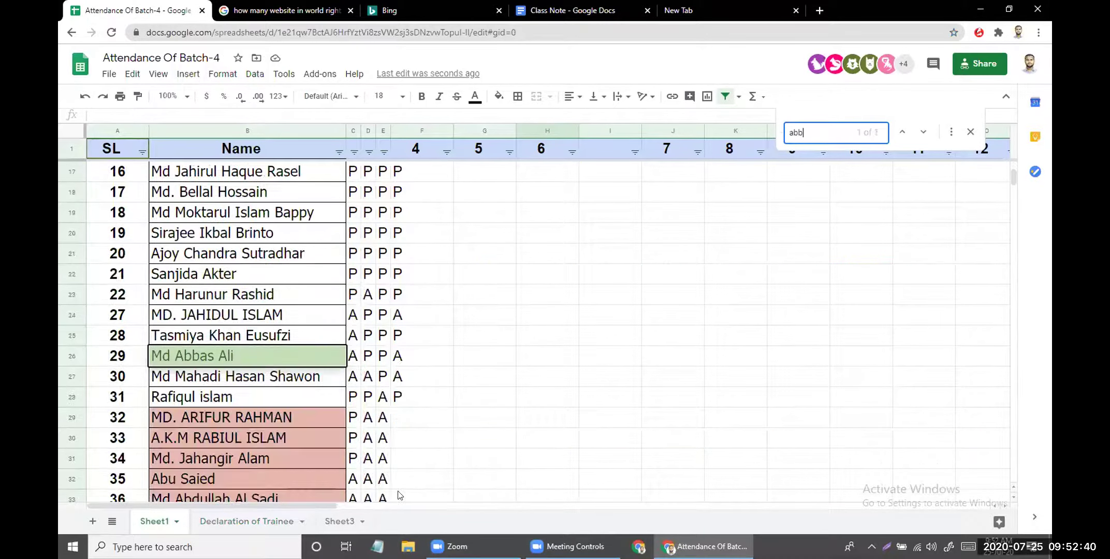
pyautogui.click(420, 364)
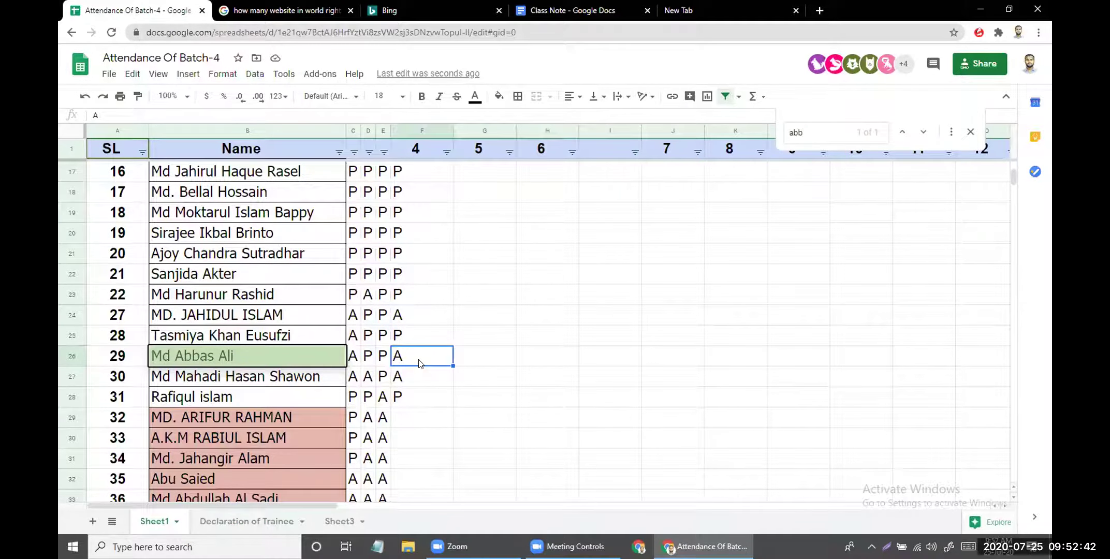
pyautogui.write('P')
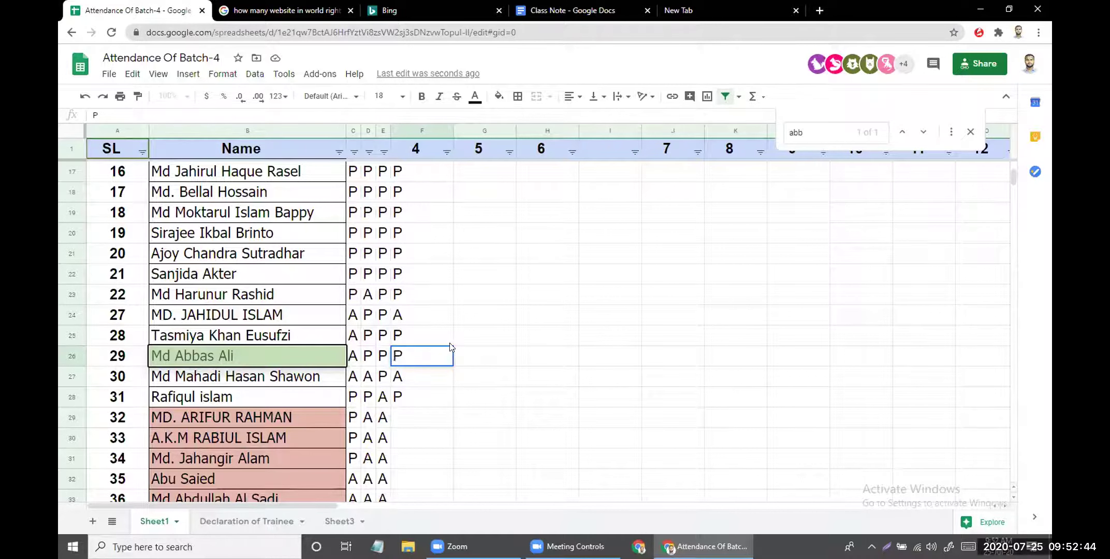
pyautogui.click(510, 362)
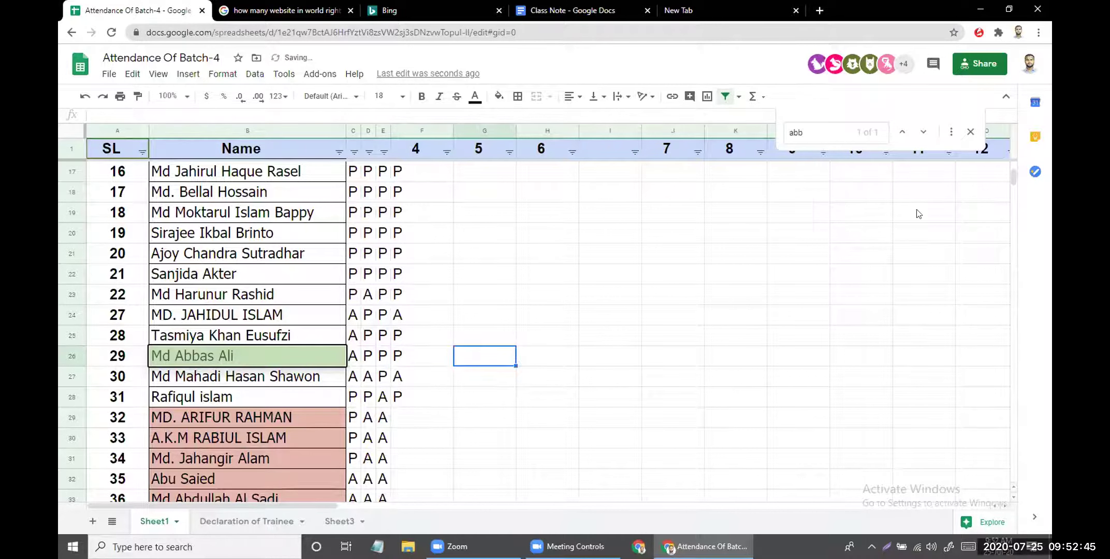
pyautogui.click(968, 136)
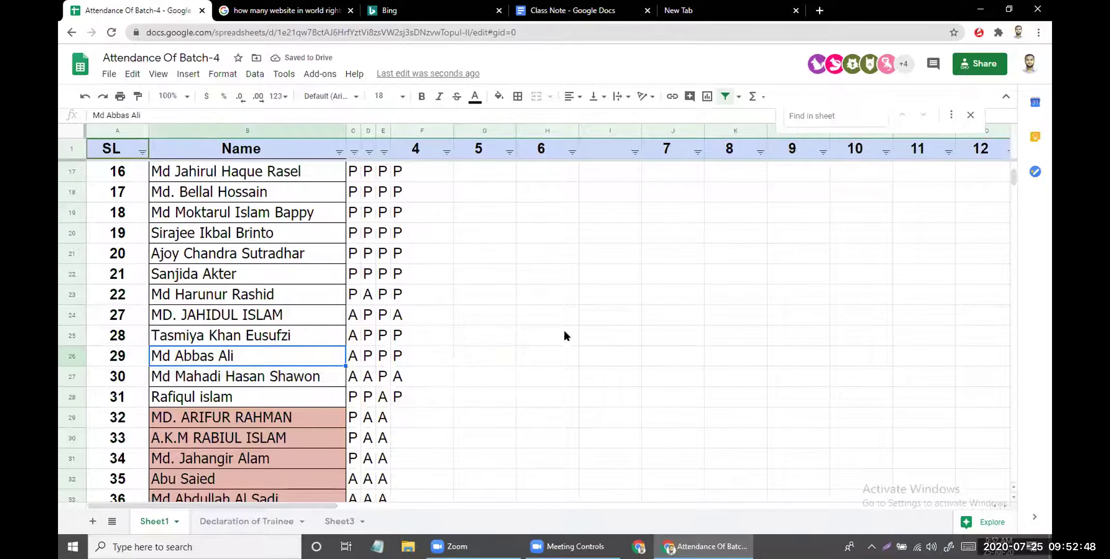
pyautogui.click(409, 364)
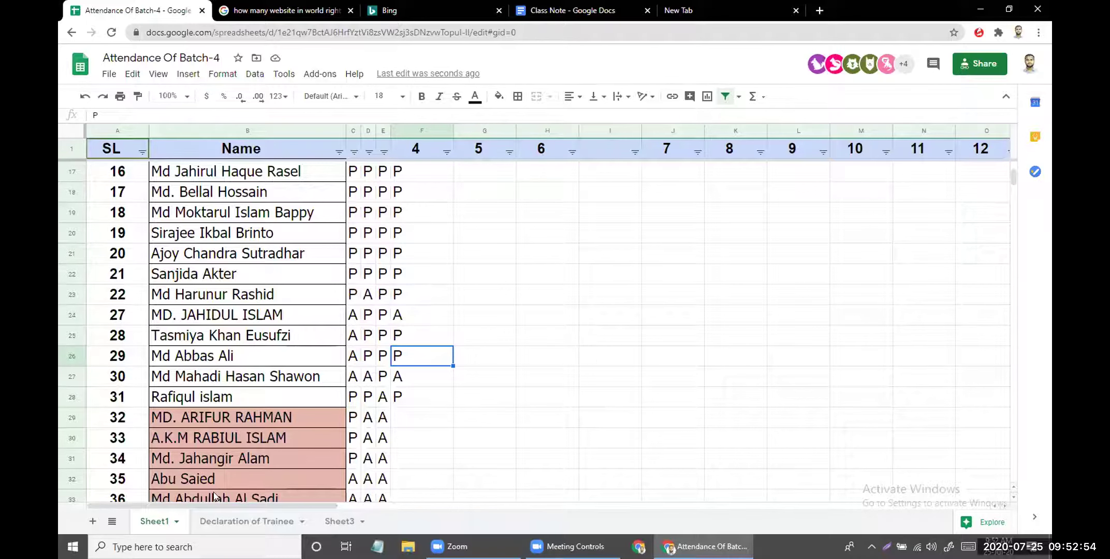
# Step: In the Declaration of Trainee sheet, move the document link from cell I3 to C3
pyautogui.click(233, 521)
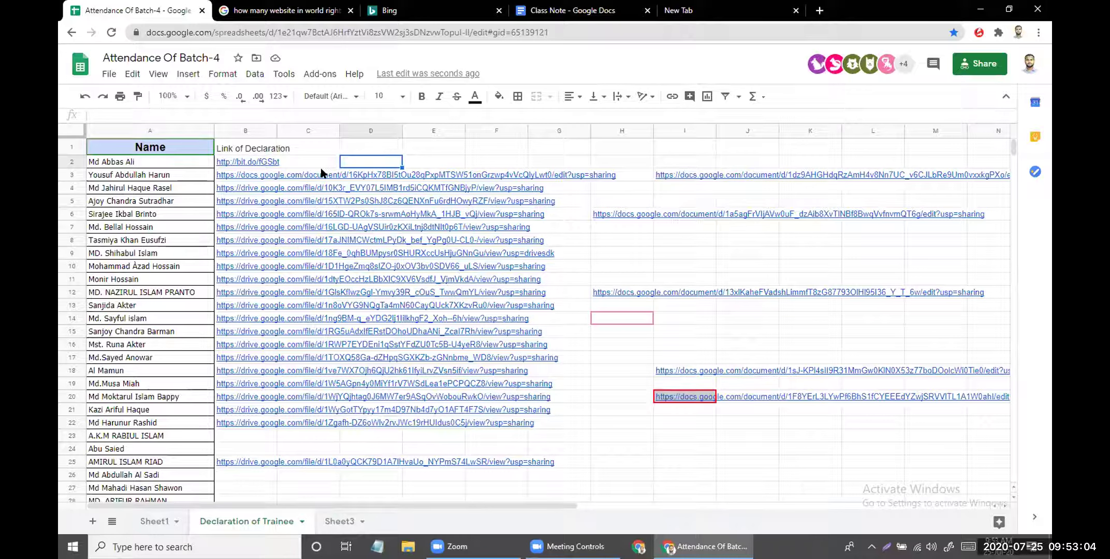
pyautogui.click(681, 179)
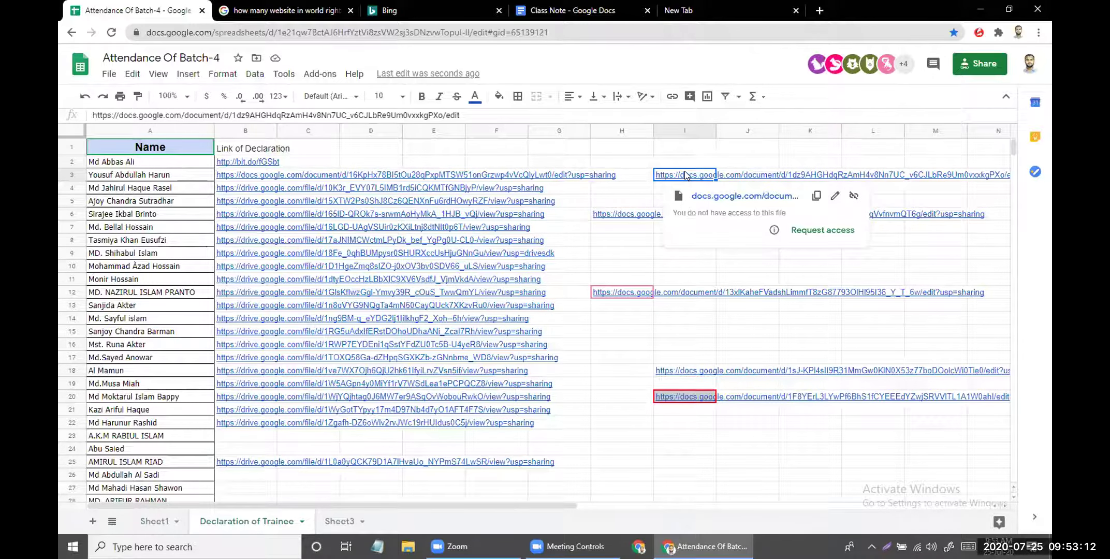
pyautogui.hotkey('ctrl', 'c')
pyautogui.click(319, 173)
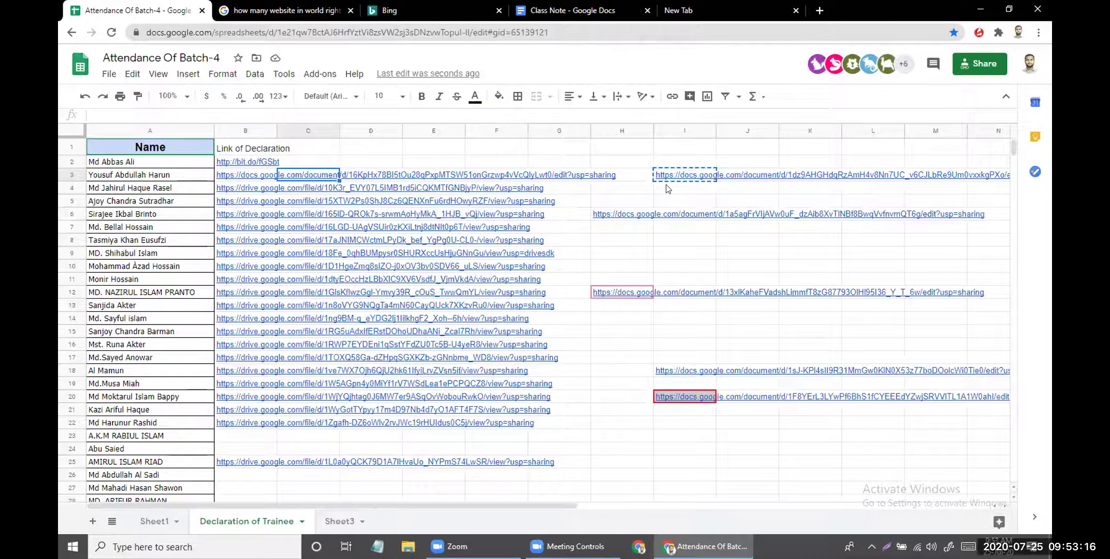
pyautogui.hotkey('ctrl', 'v')
# Step: Move the document link from cell H6 to C6, undoing the mistaken first paste
pyautogui.click(623, 215)
pyautogui.hotkey('ctrl', 'x')
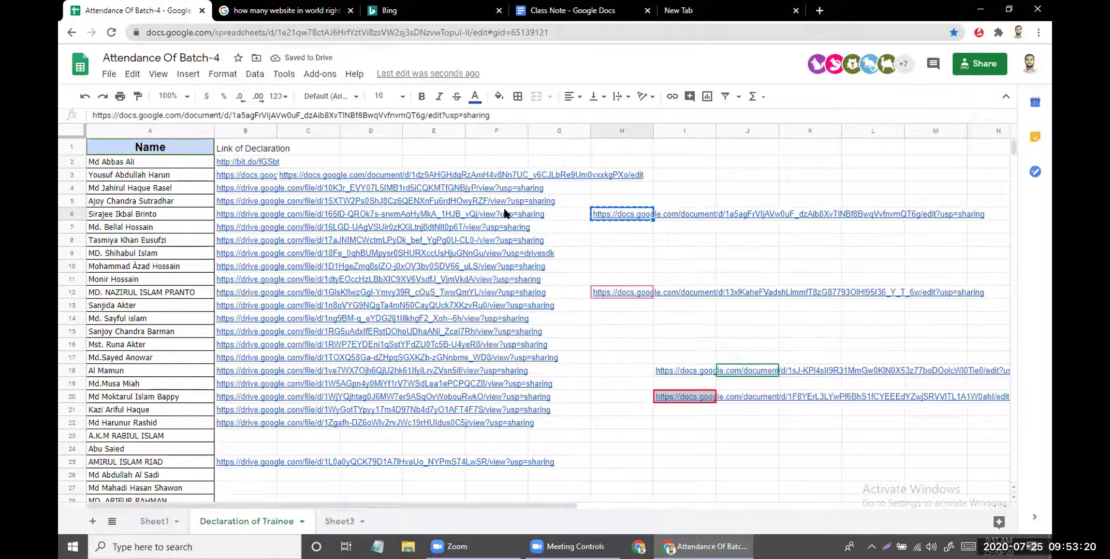
pyautogui.click(291, 217)
pyautogui.hotkey('ctrl', 'v')
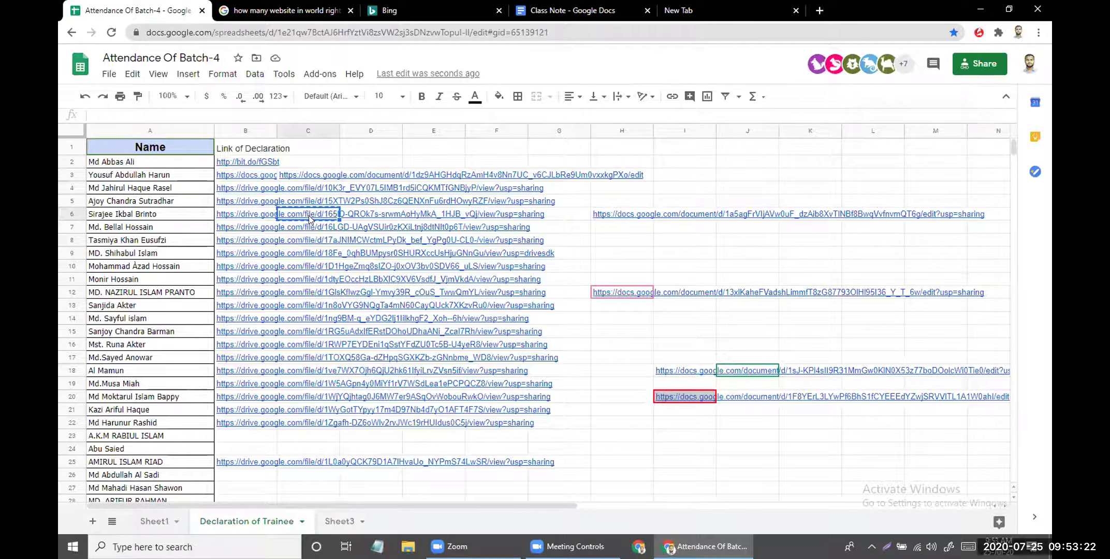
pyautogui.hotkey('ctrl', 'z')
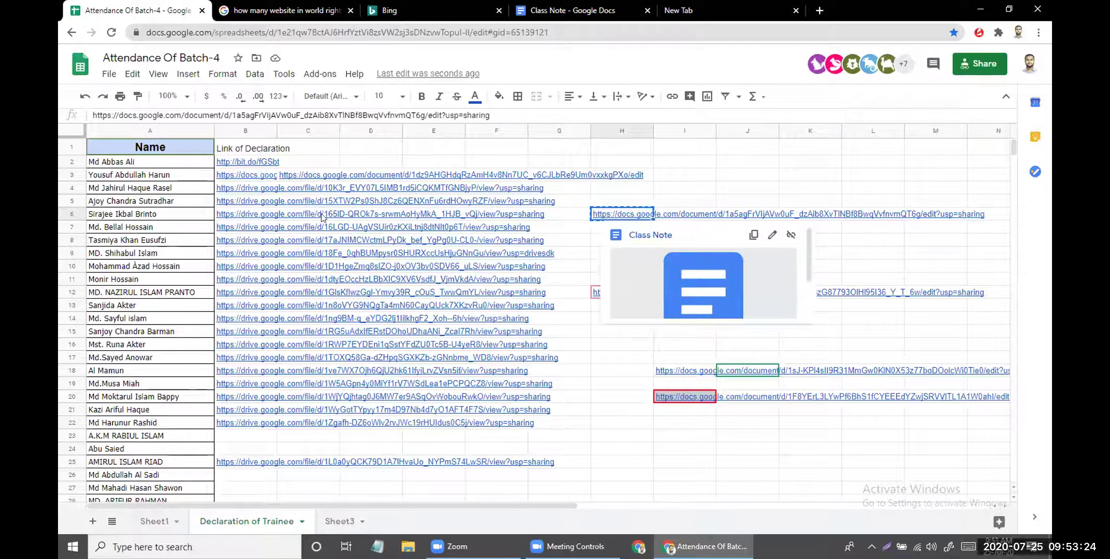
pyautogui.click(301, 213)
pyautogui.hotkey('ctrl', 'v')
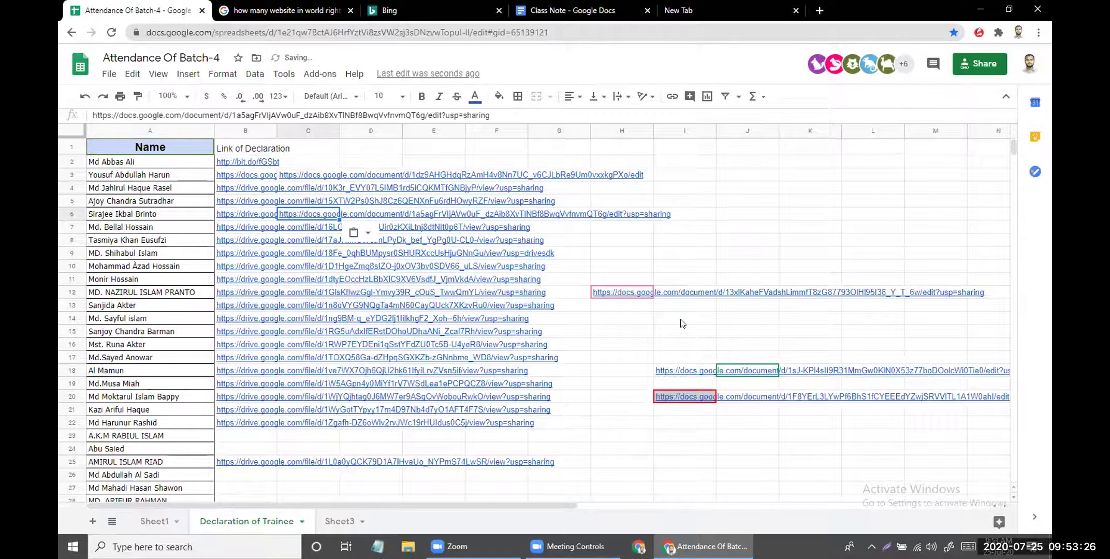
# Step: Widen column B in the Declaration of Trainee sheet
pyautogui.moveTo(274, 126); pyautogui.dragTo(353, 127)
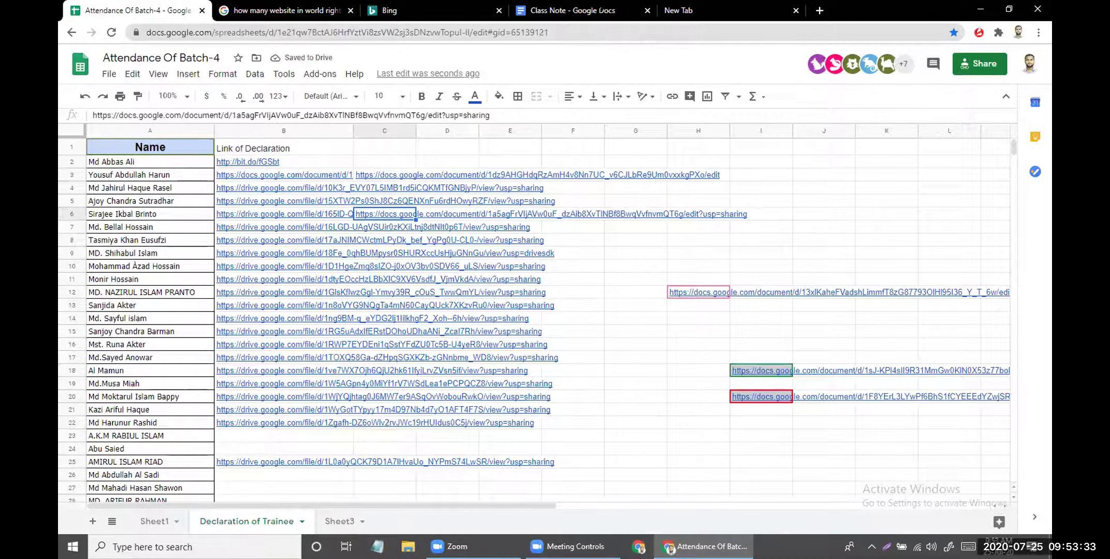
# Step: In the Class Note document, check the role options for anyone with the link, and close the document
pyautogui.click(621, 10)
pyautogui.click(973, 64)
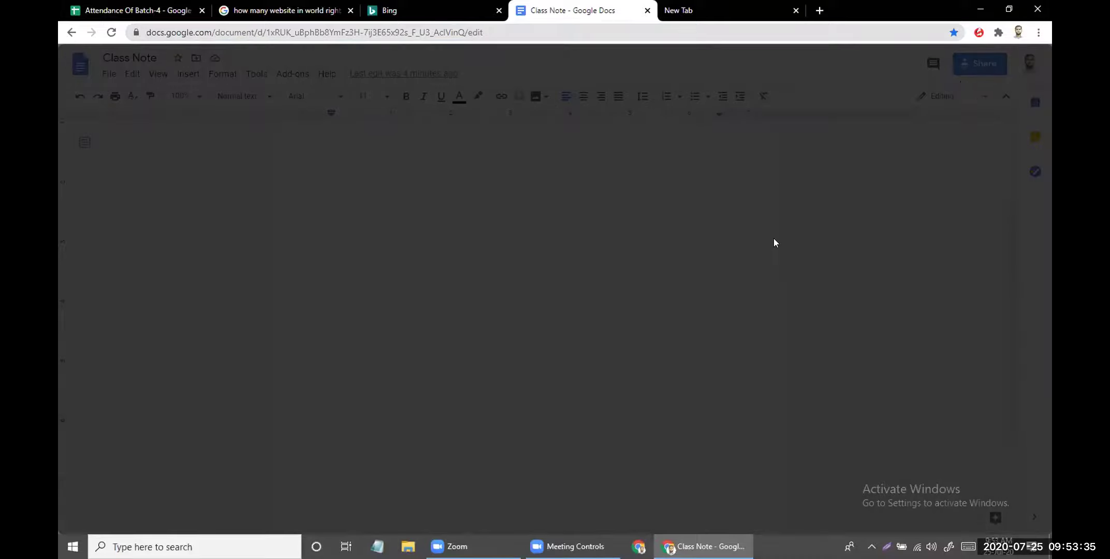
pyautogui.click(385, 390)
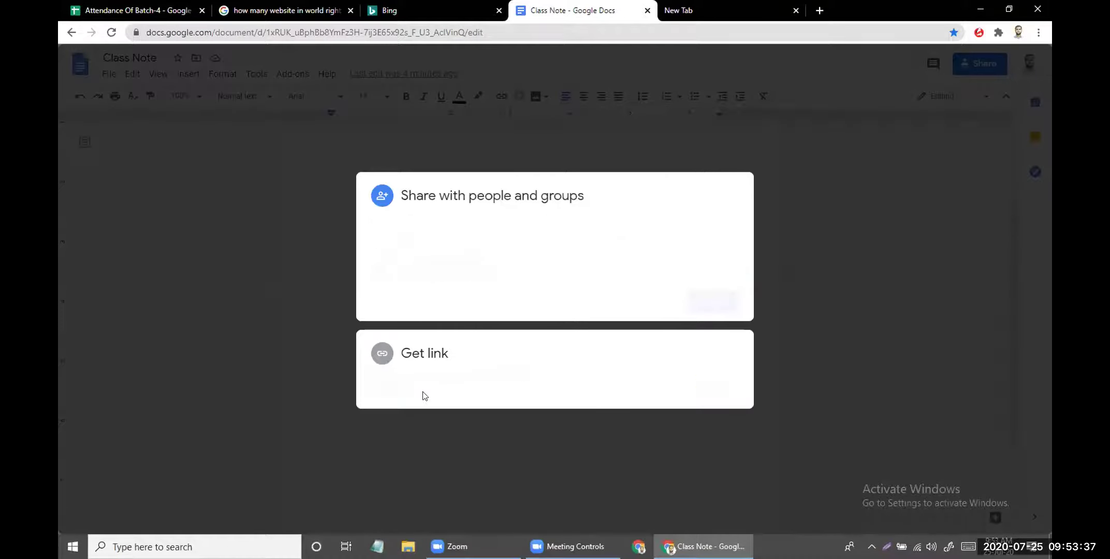
pyautogui.click(713, 347)
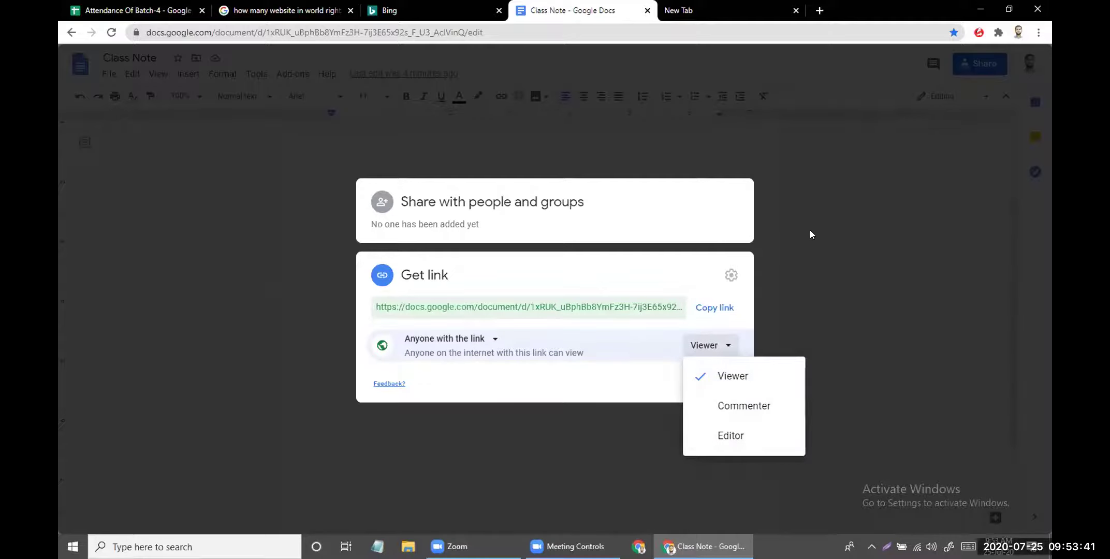
pyautogui.press('Escape')
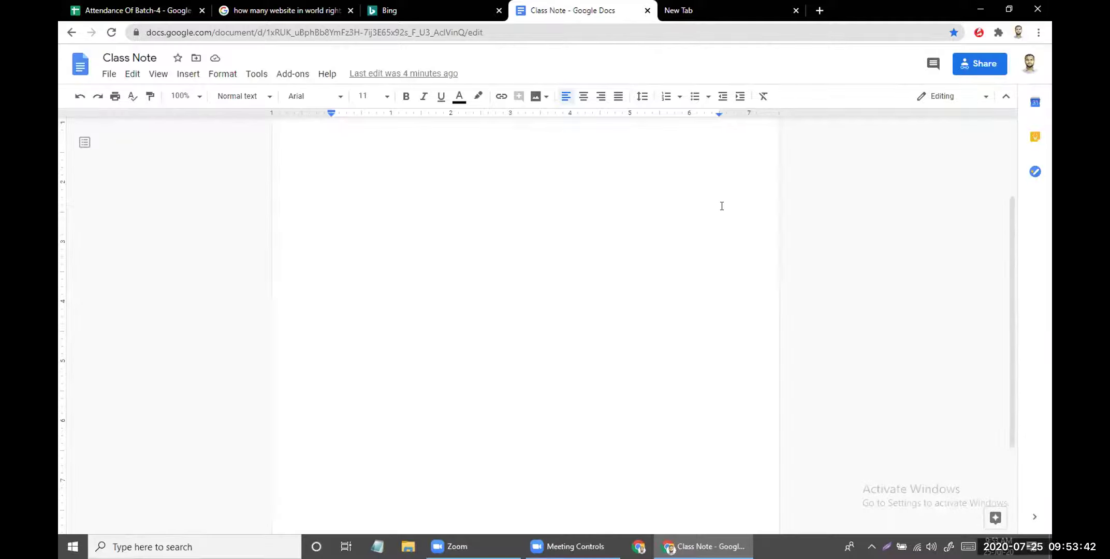
pyautogui.click(647, 10)
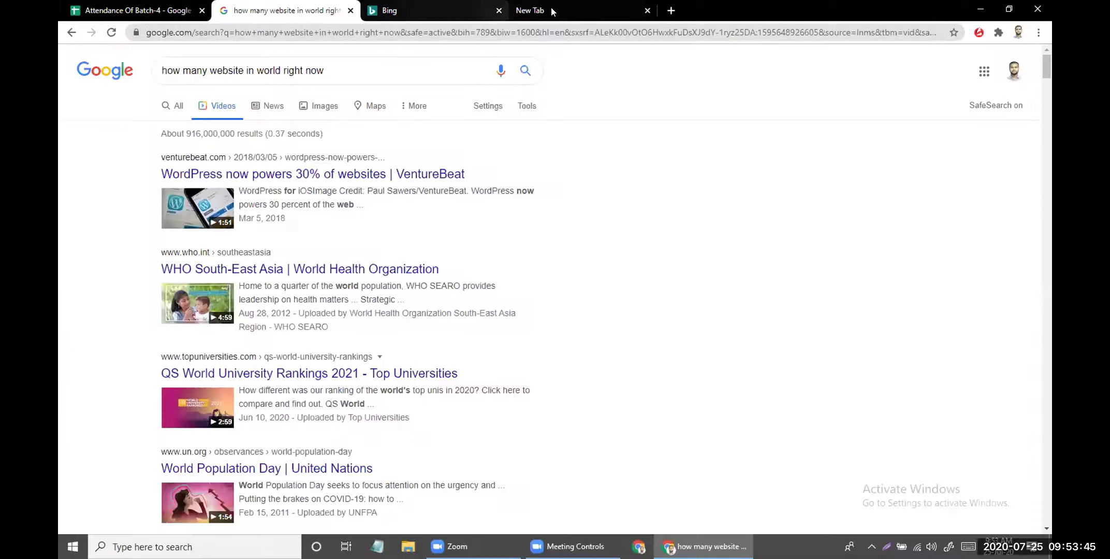
# Step: Return to the attendance spreadsheet and widen column B further so the declaration links fit
pyautogui.click(135, 10)
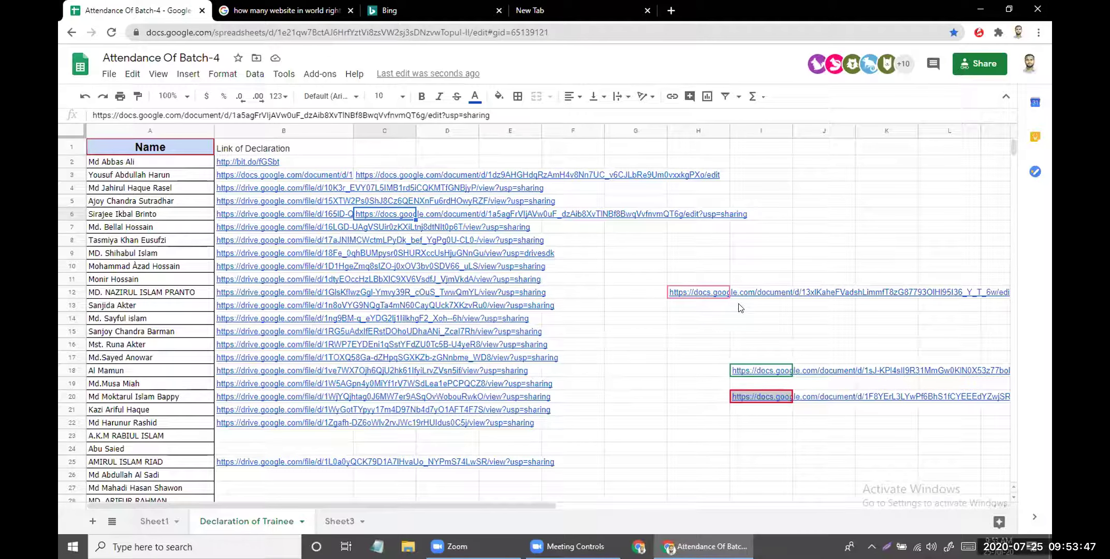
pyautogui.hotkey('ctrl', 'c')
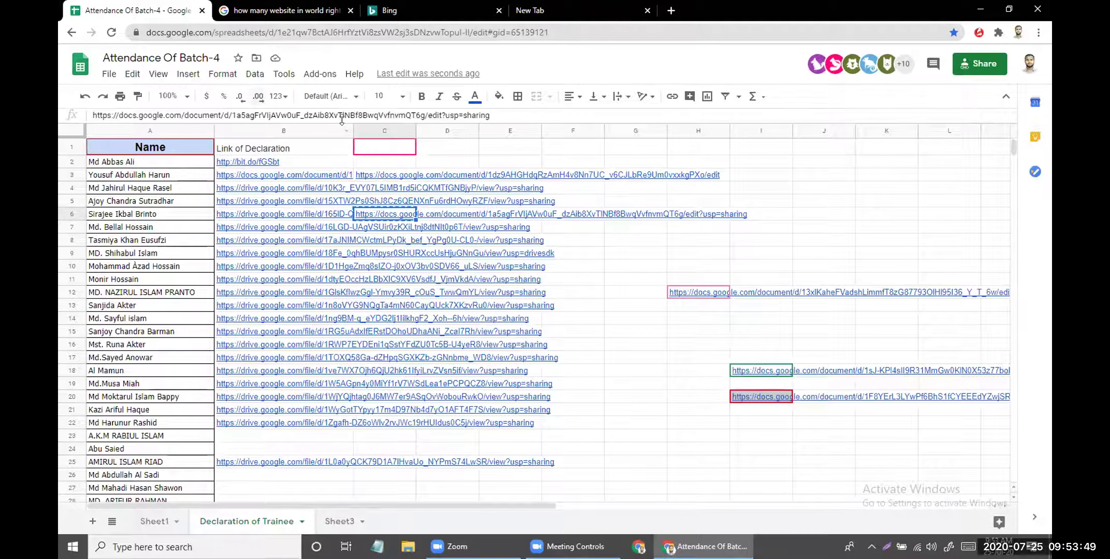
pyautogui.moveTo(353, 130); pyautogui.dragTo(551, 128)
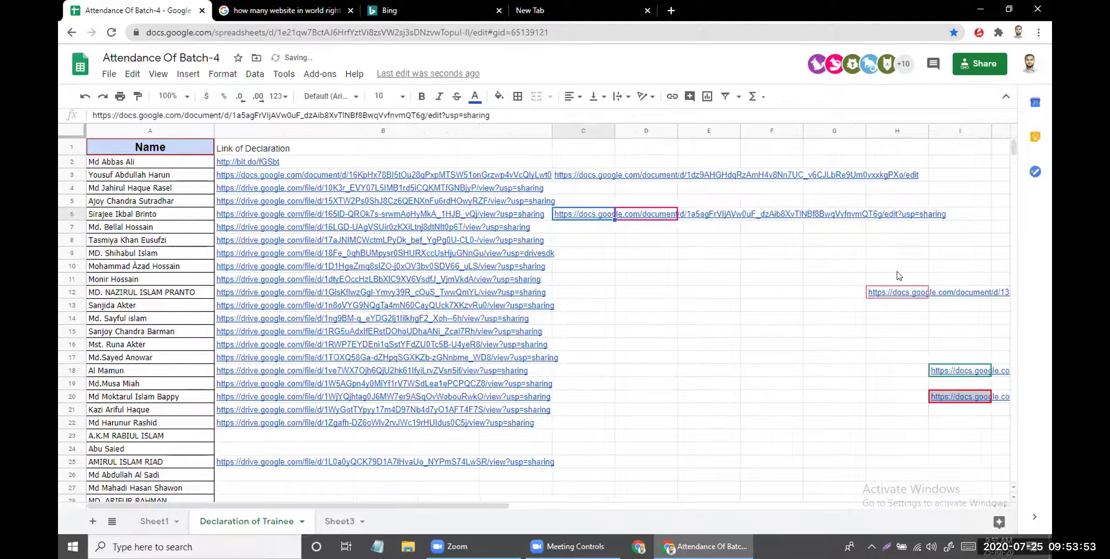
# Step: Move the document link from cell H12 to C12
pyautogui.click(898, 295)
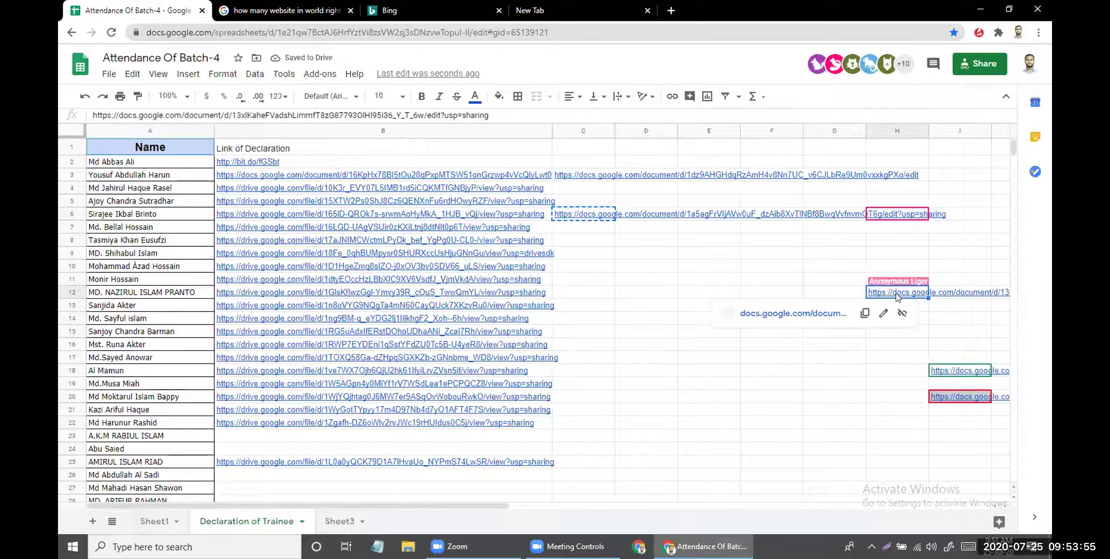
pyautogui.hotkey('ctrl', 'x')
pyautogui.click(578, 291)
pyautogui.hotkey('ctrl', 'v')
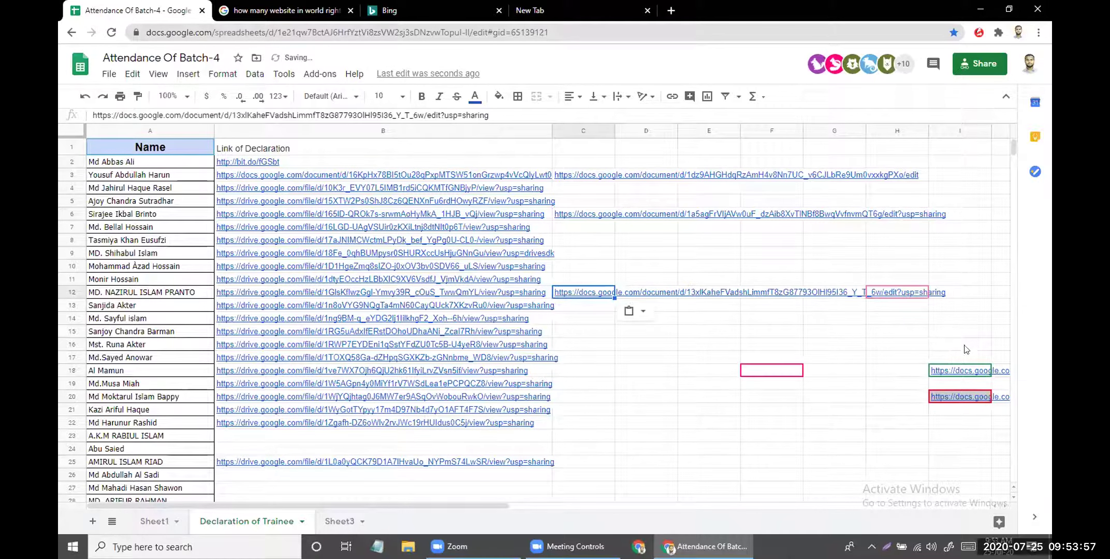
# Step: Move the document link from cell I18 to C18
pyautogui.click(950, 370)
pyautogui.hotkey('ctrl', 'x')
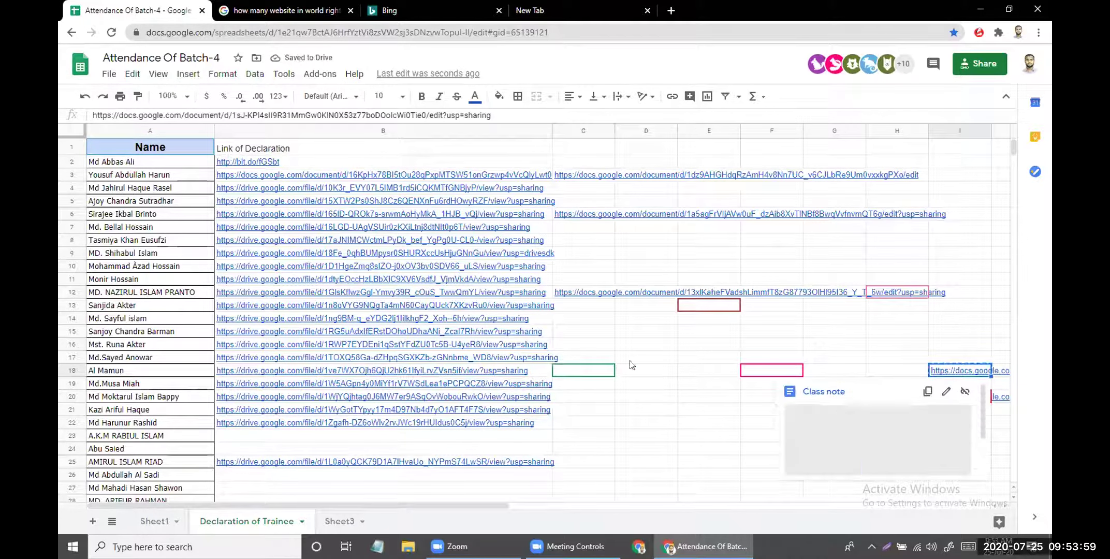
pyautogui.click(595, 370)
pyautogui.hotkey('ctrl', 'v')
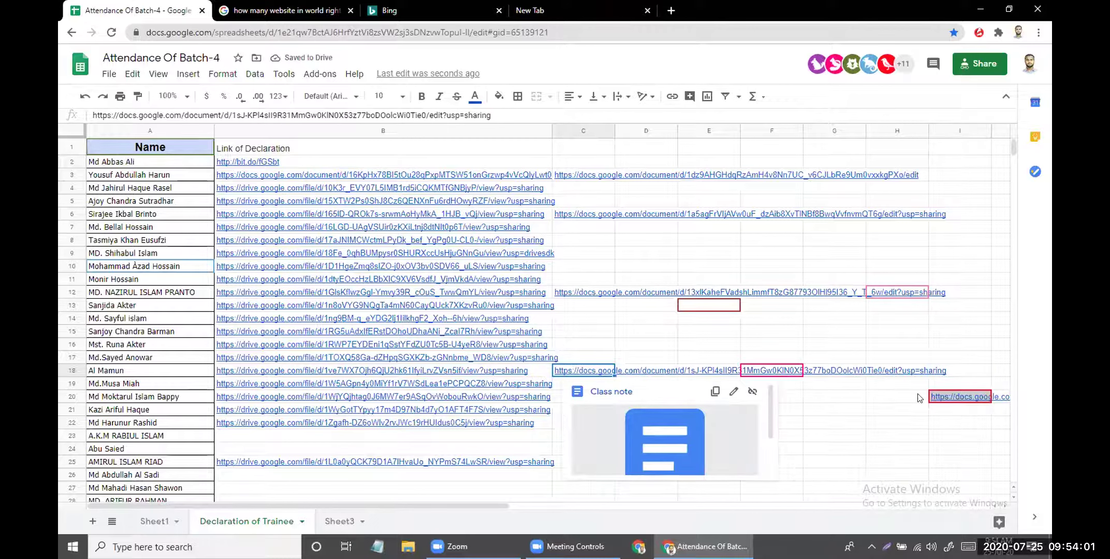
# Step: Move the document link from cell I20 to C20
pyautogui.click(942, 397)
pyautogui.hotkey('ctrl', 'x')
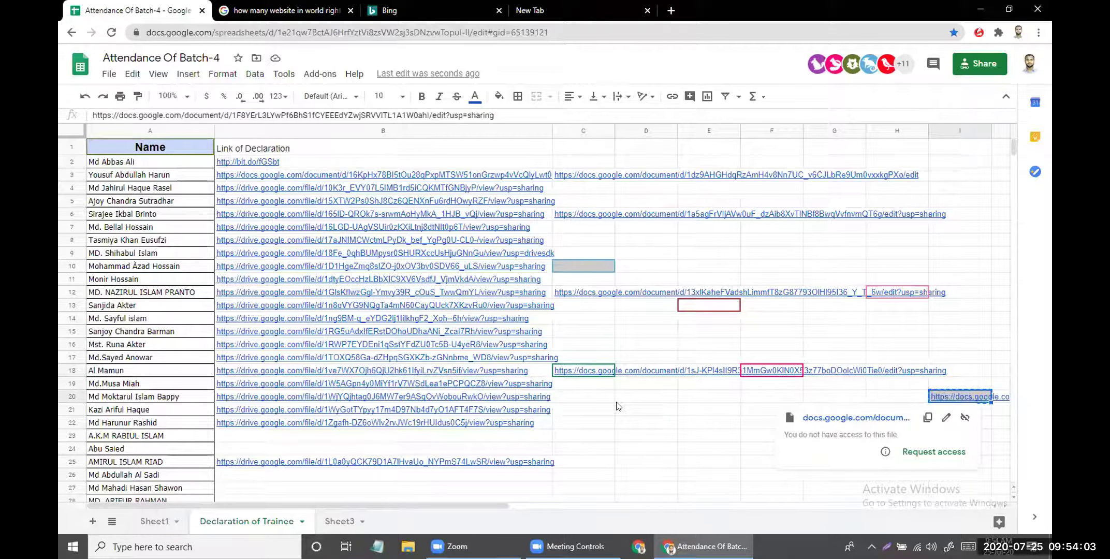
pyautogui.click(588, 397)
pyautogui.hotkey('ctrl', 'v')
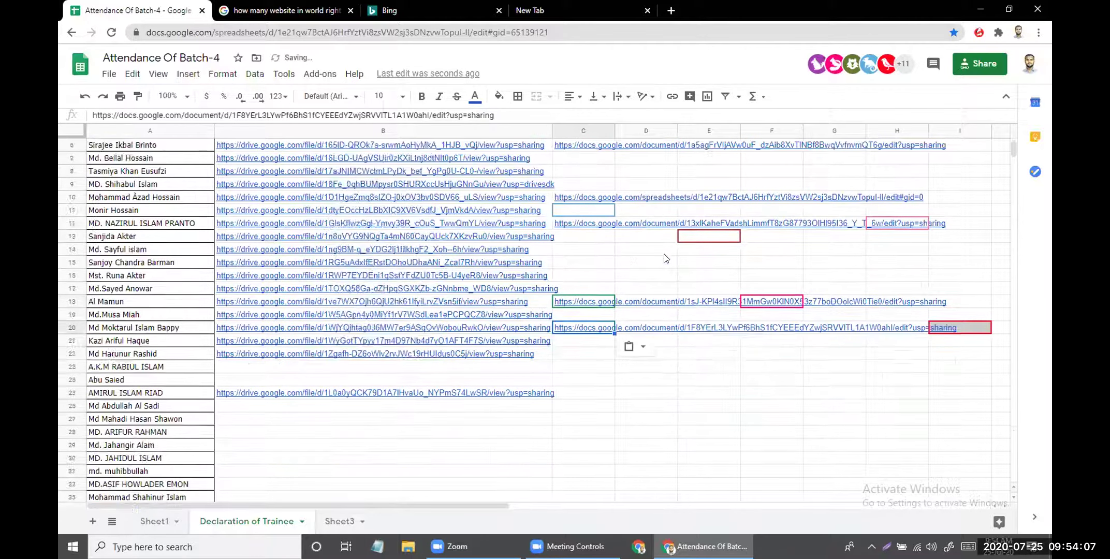
# Step: Enter the column heading "Note Docs link" in cell C1
pyautogui.scroll(-3, 658, 254)
pyautogui.click(588, 318)
pyautogui.scroll(3, 595, 233)
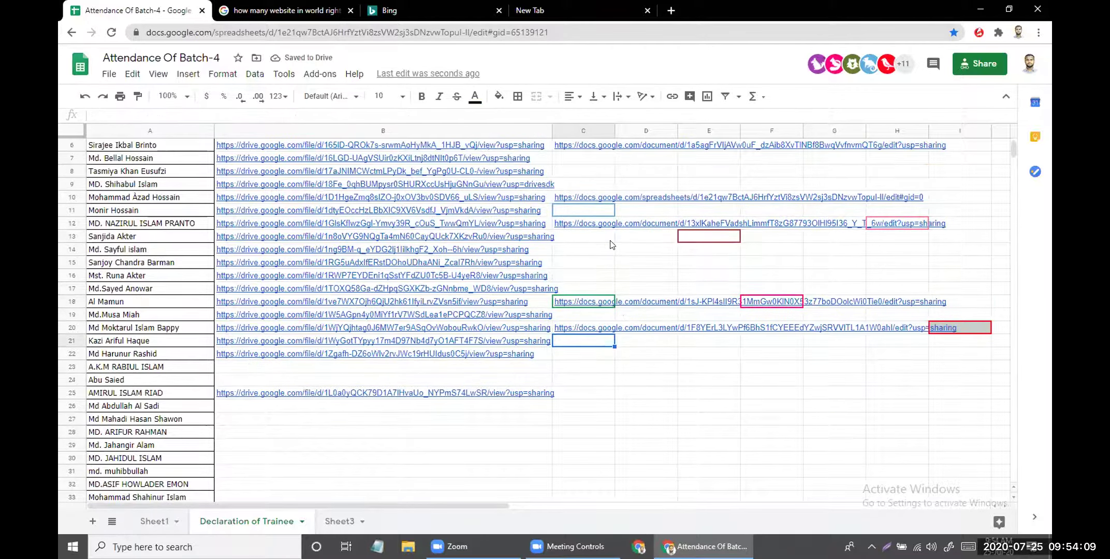
pyautogui.click(580, 151)
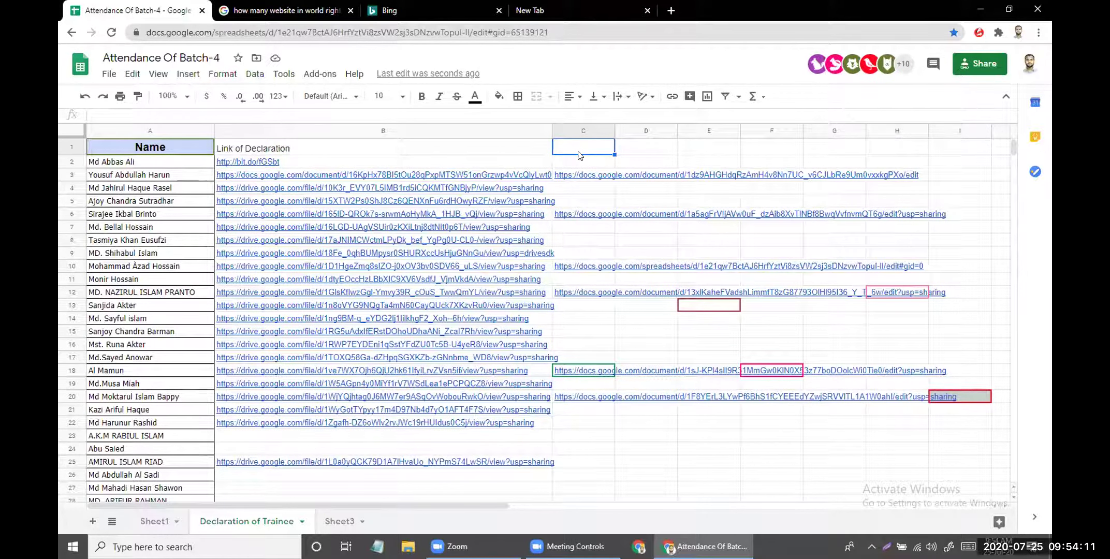
pyautogui.write('No')
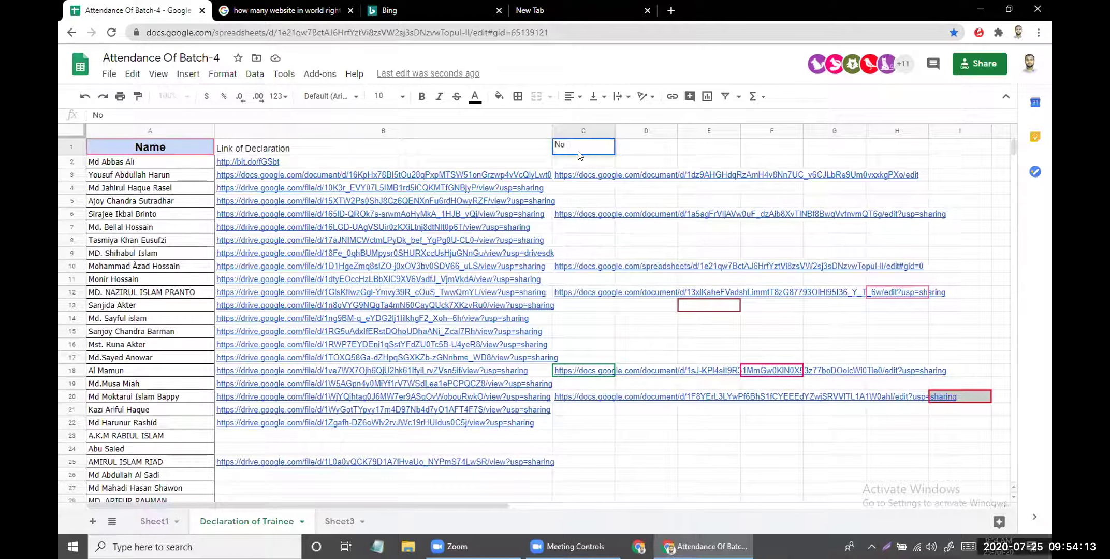
pyautogui.write('te She')
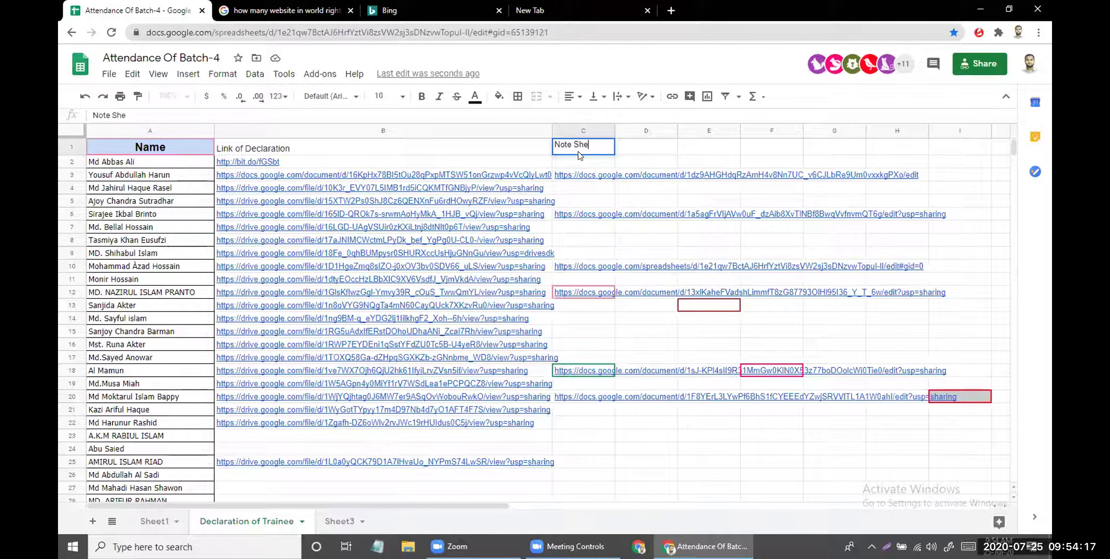
pyautogui.press('BackSpace')
pyautogui.press('BackSpace')
pyautogui.press('BackSpace')
pyautogui.write('Docs link')
pyautogui.click(709, 233)
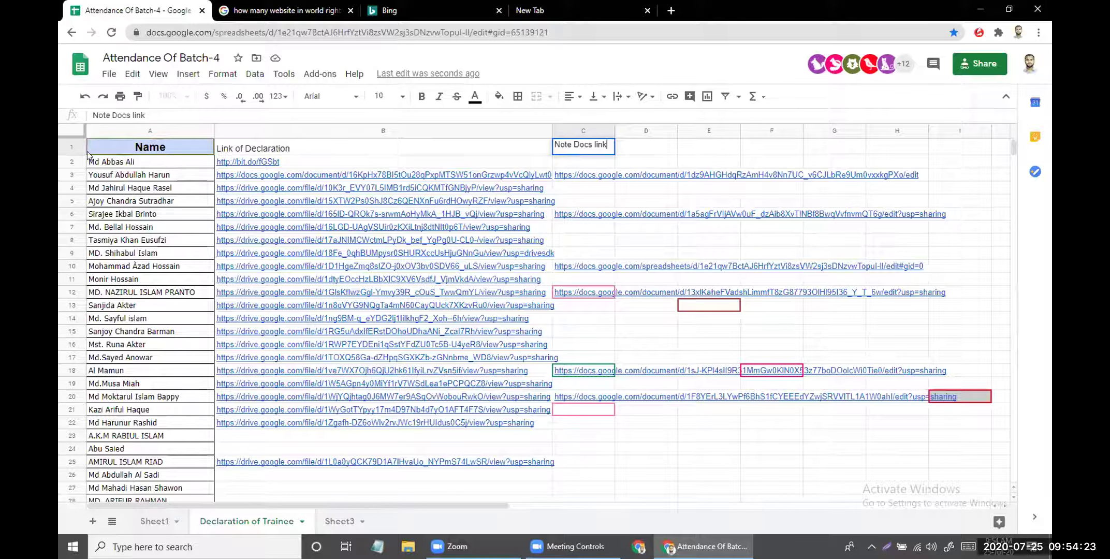
# Step: With header row 1 selected, set the sheet's row freeze option to No rows
pyautogui.click(62, 147)
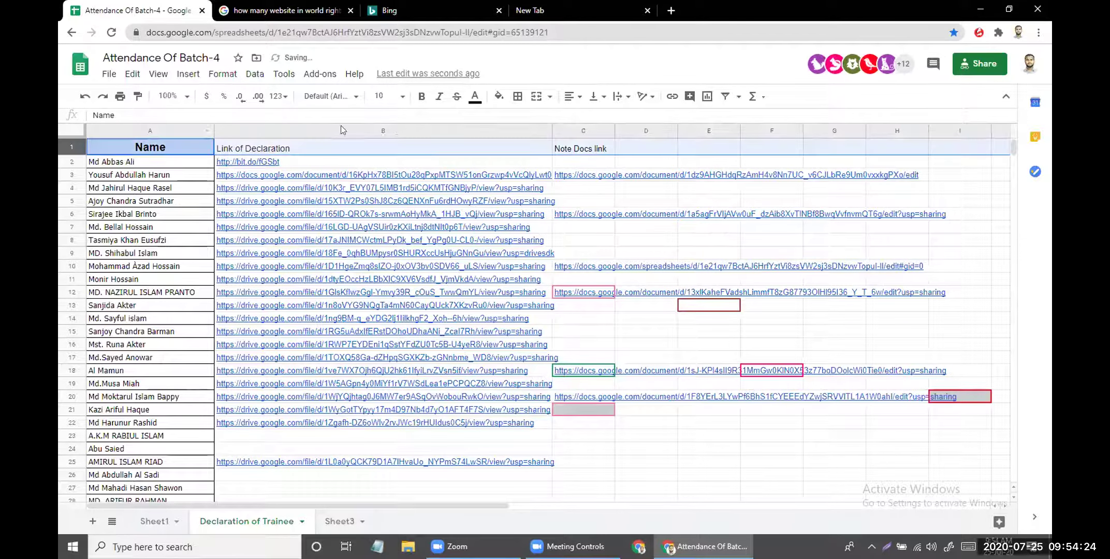
pyautogui.click(162, 77)
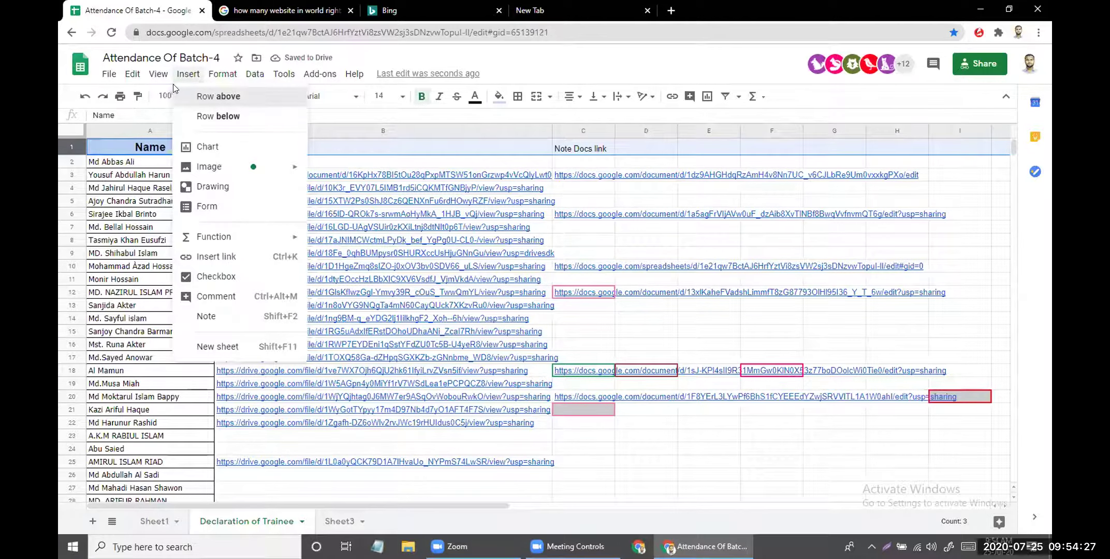
pyautogui.click(173, 83)
pyautogui.hotkey('ctrl', 'z')
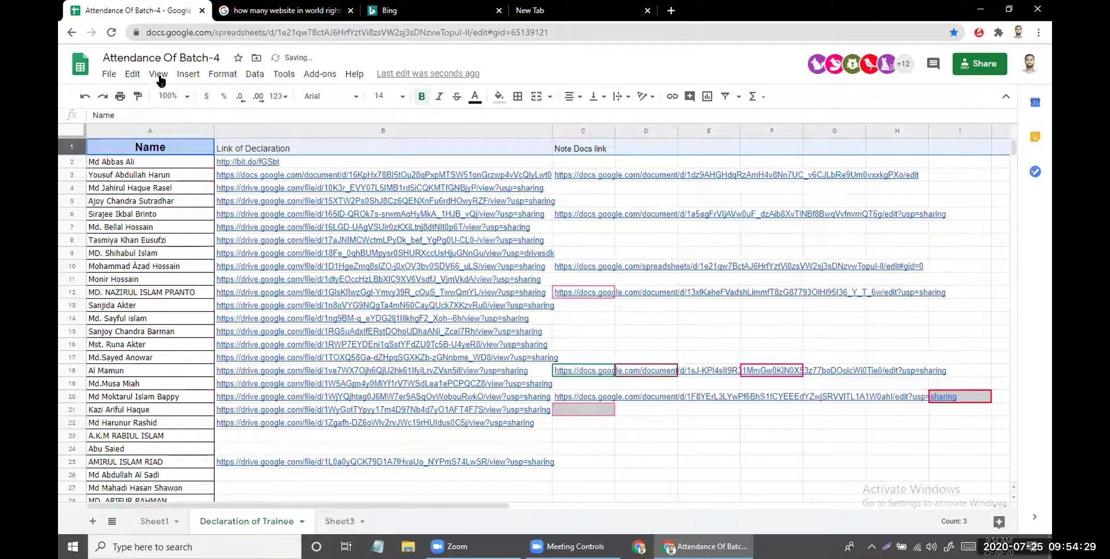
pyautogui.click(159, 74)
pyautogui.moveTo(175, 97)
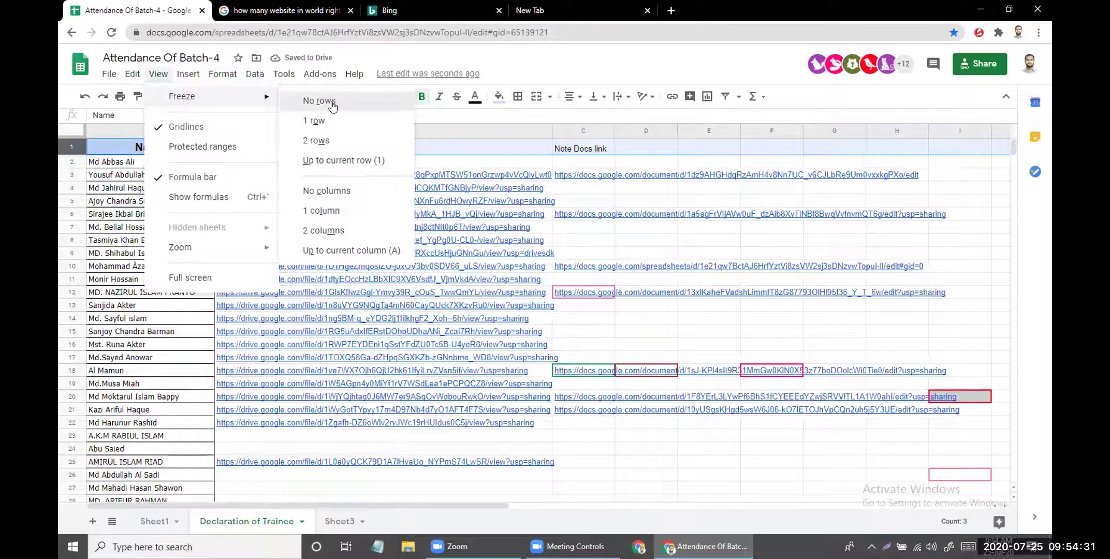
pyautogui.click(336, 109)
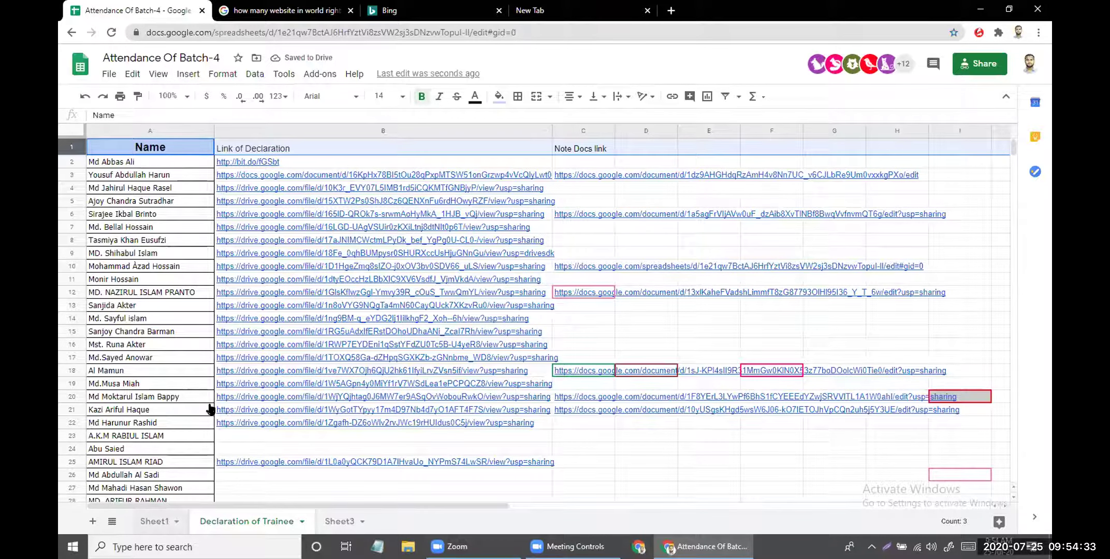
# Step: Check the header row in Sheet1, and fill row 1 of Declaration of Trainee with the same light blue as its Name cell
pyautogui.hotkey('ctrl', 'shift', 'pageup')
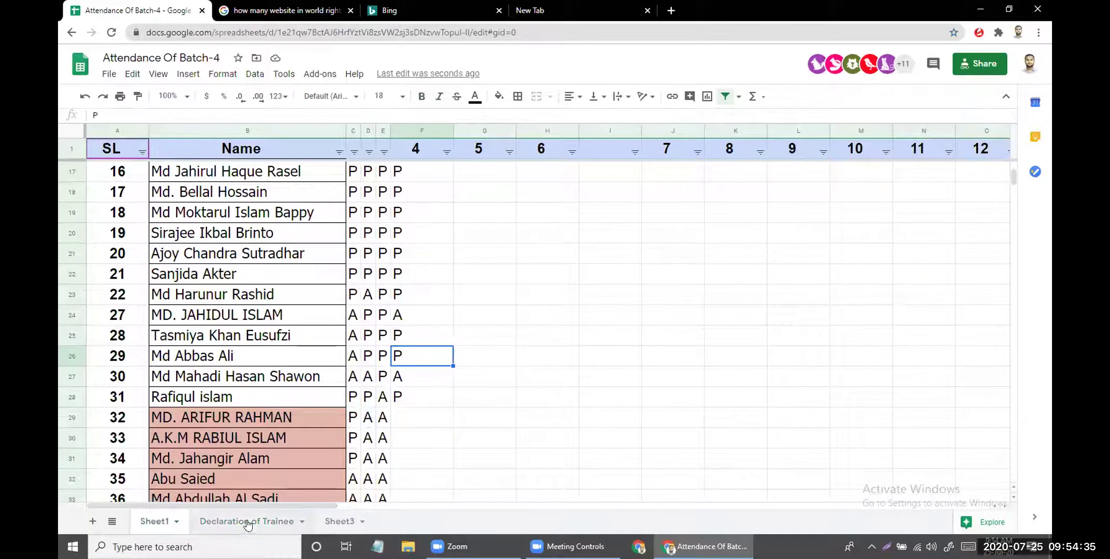
pyautogui.hotkey('ctrl', 'shift', 'pagedown')
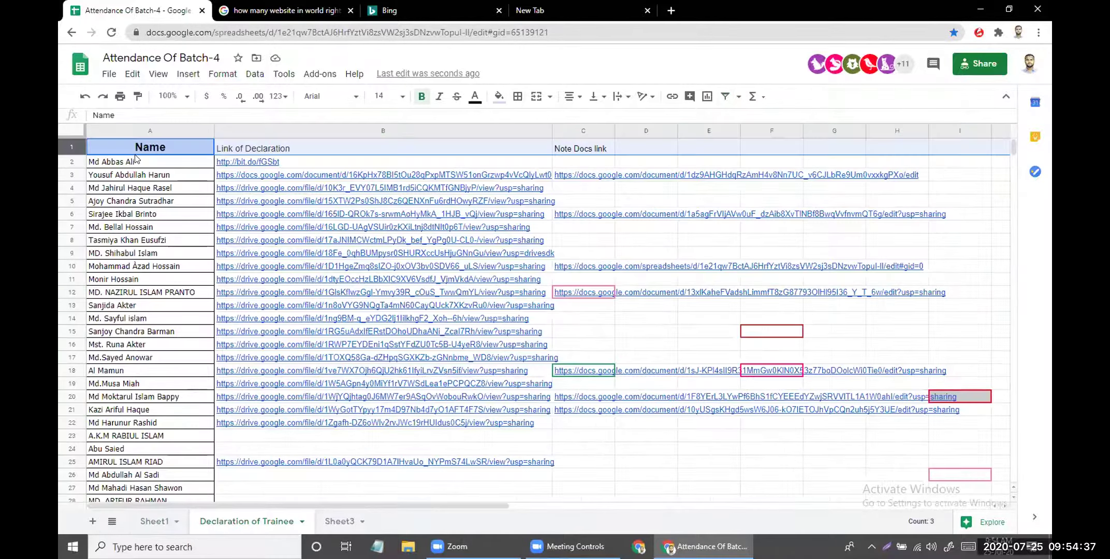
pyautogui.click(71, 150)
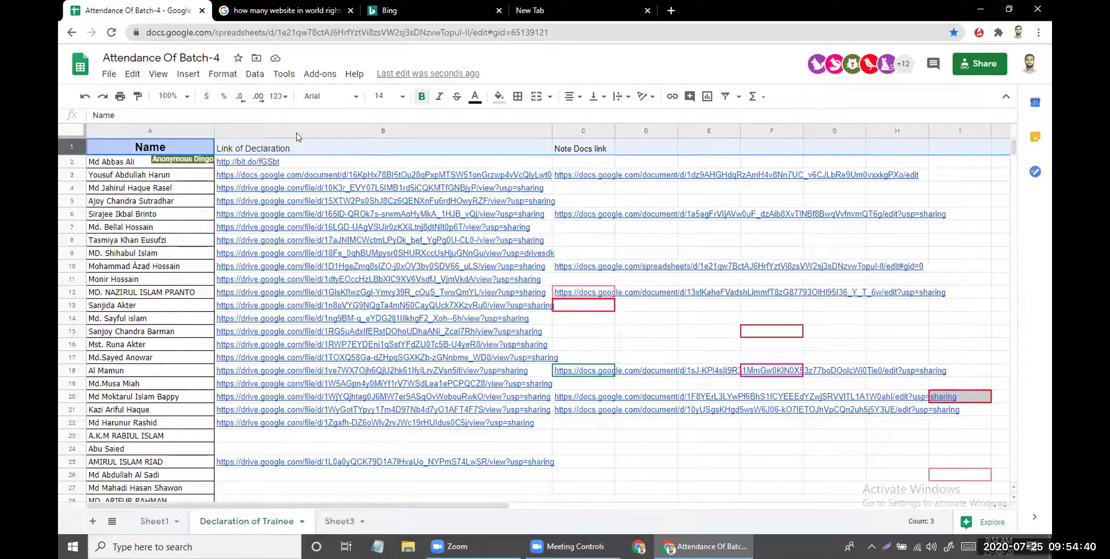
pyautogui.click(496, 102)
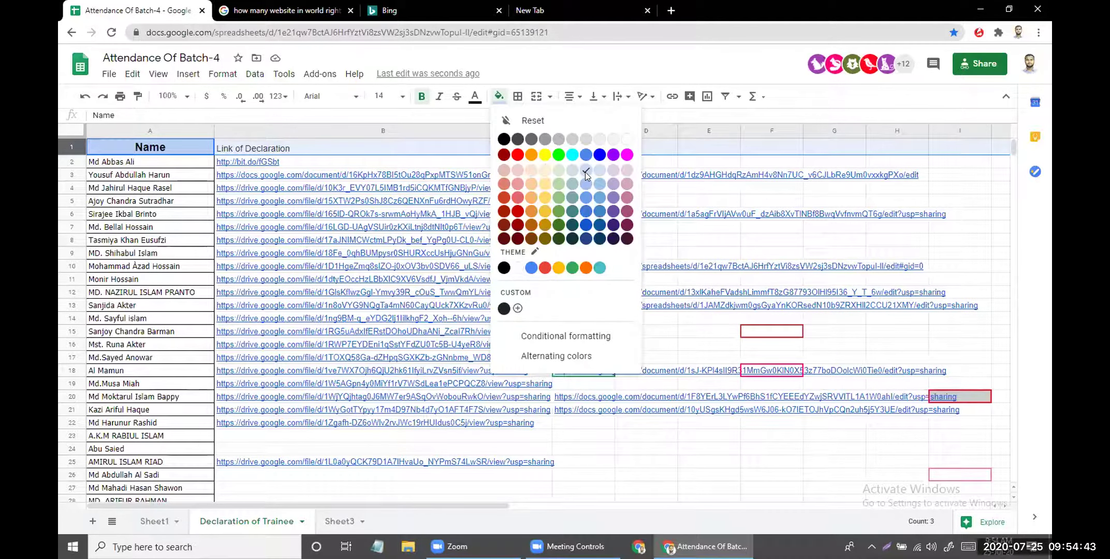
pyautogui.click(586, 172)
pyautogui.click(728, 250)
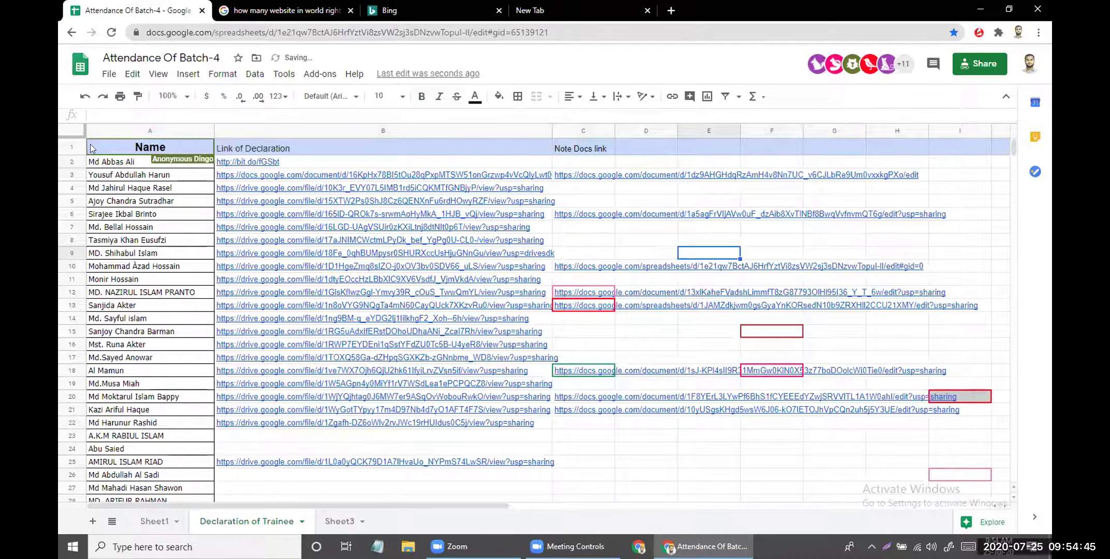
# Step: Set header row 1 of Declaration of Trainee to font size 14 and remove the bold from its Name cell
pyautogui.click(70, 147)
pyautogui.click(383, 96)
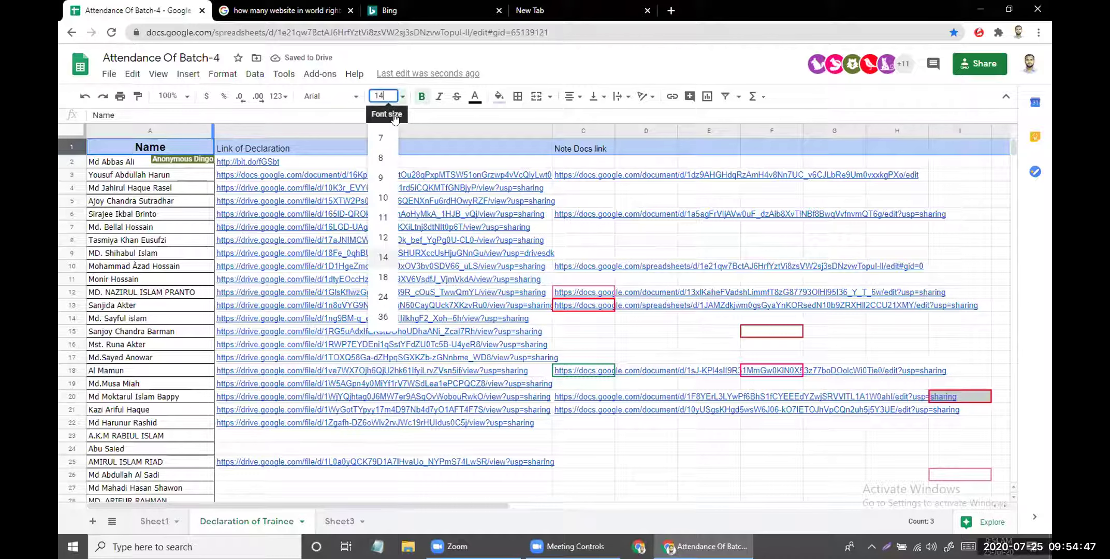
pyautogui.click(383, 258)
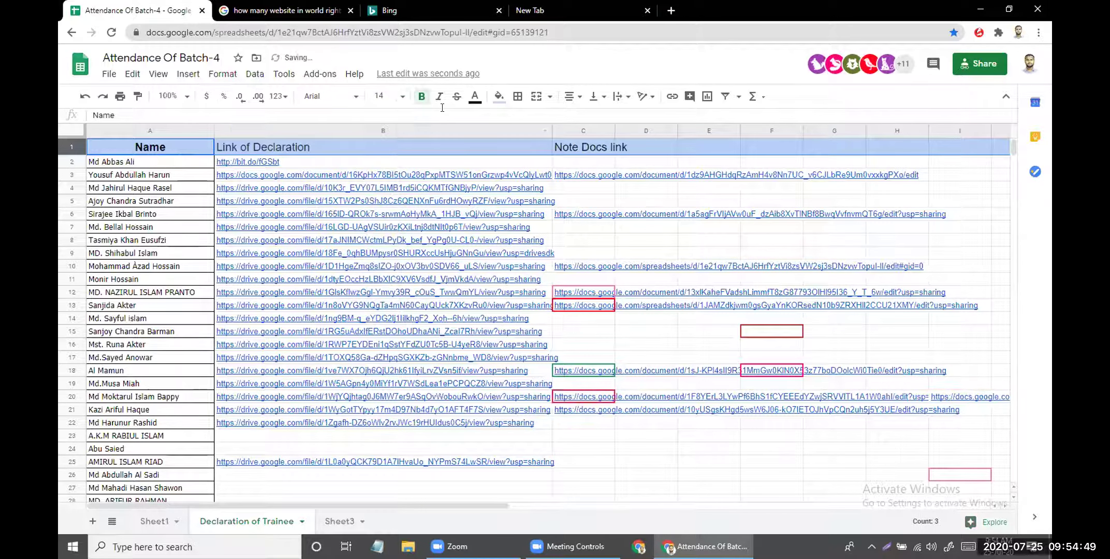
pyautogui.click(428, 96)
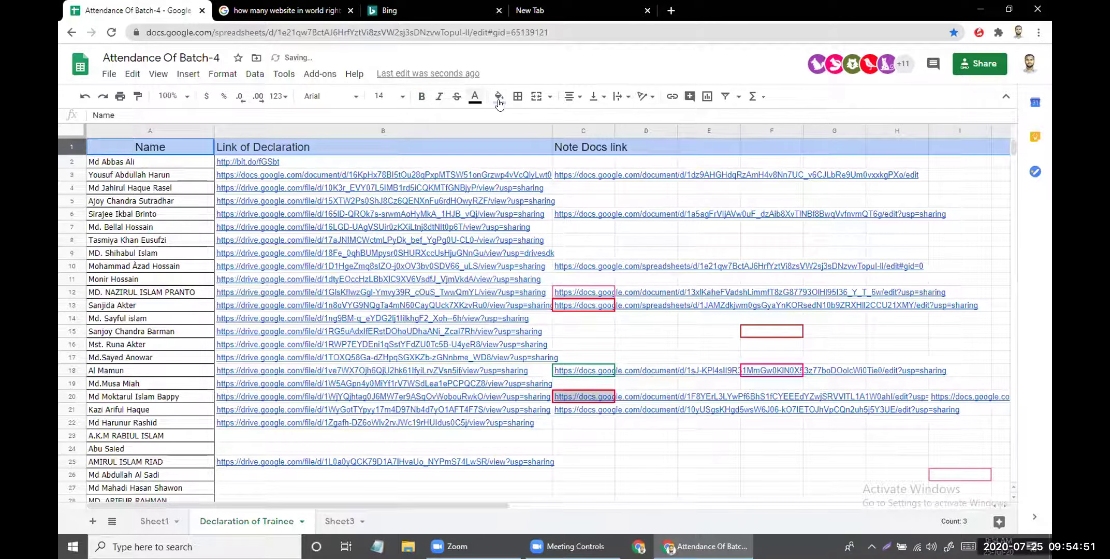
pyautogui.click(490, 239)
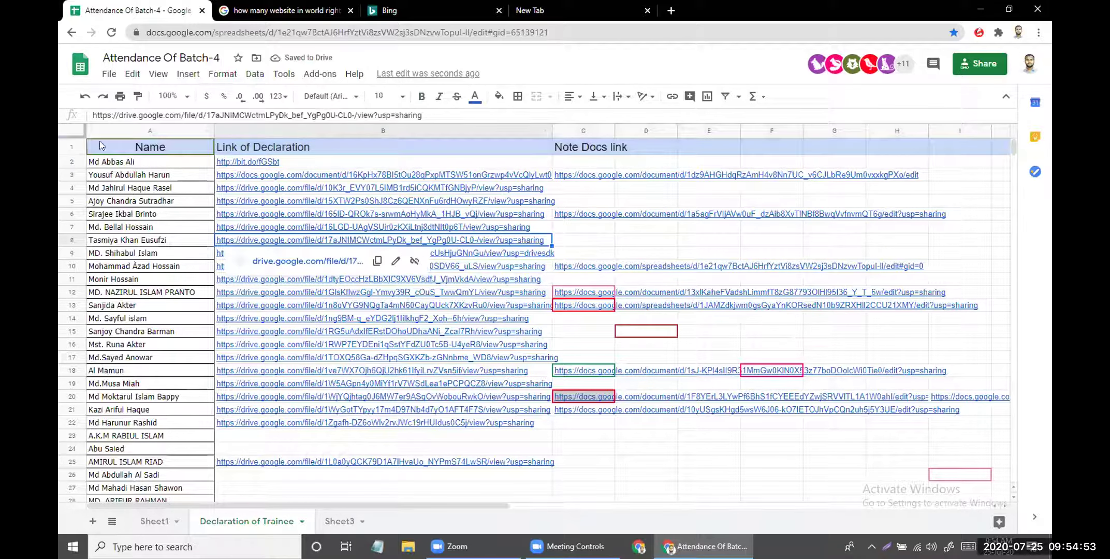
pyautogui.click(71, 145)
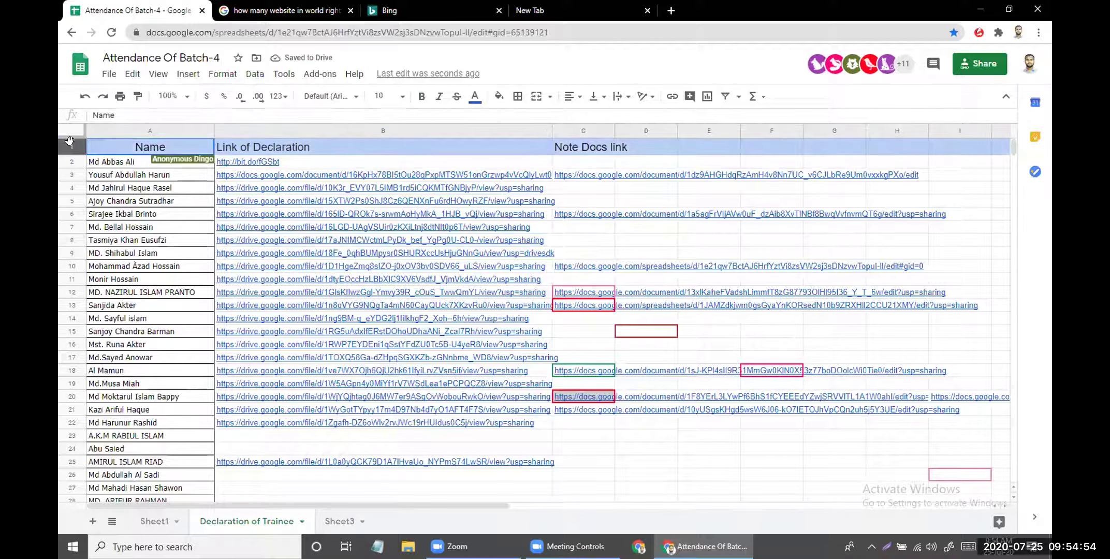
pyautogui.click(718, 267)
pyautogui.scroll(-5, 714, 293)
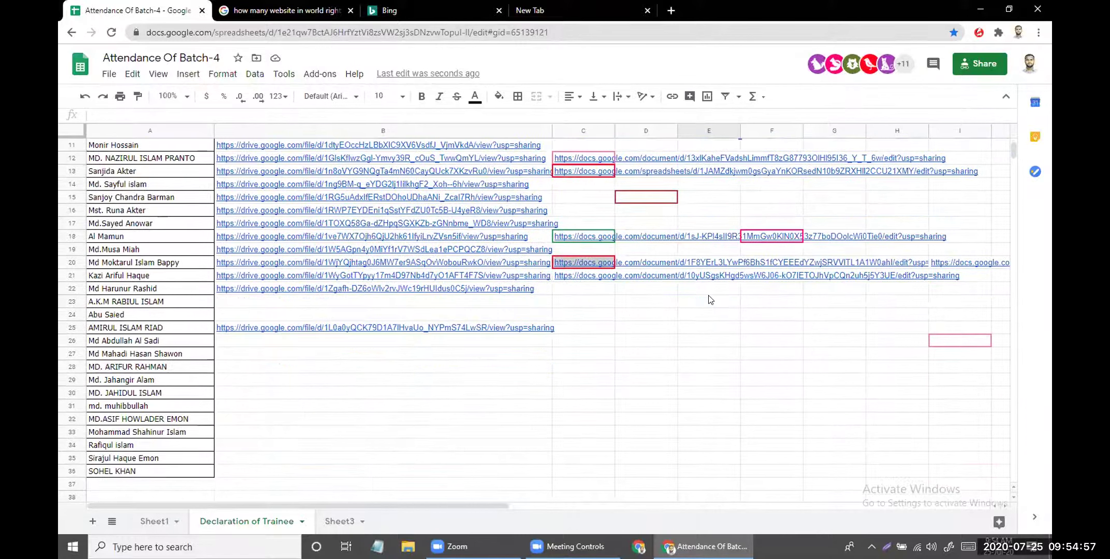
# Step: Close the open Bing page and return to the Attendance Of Batch-4 spreadsheet
pyautogui.click(590, 29)
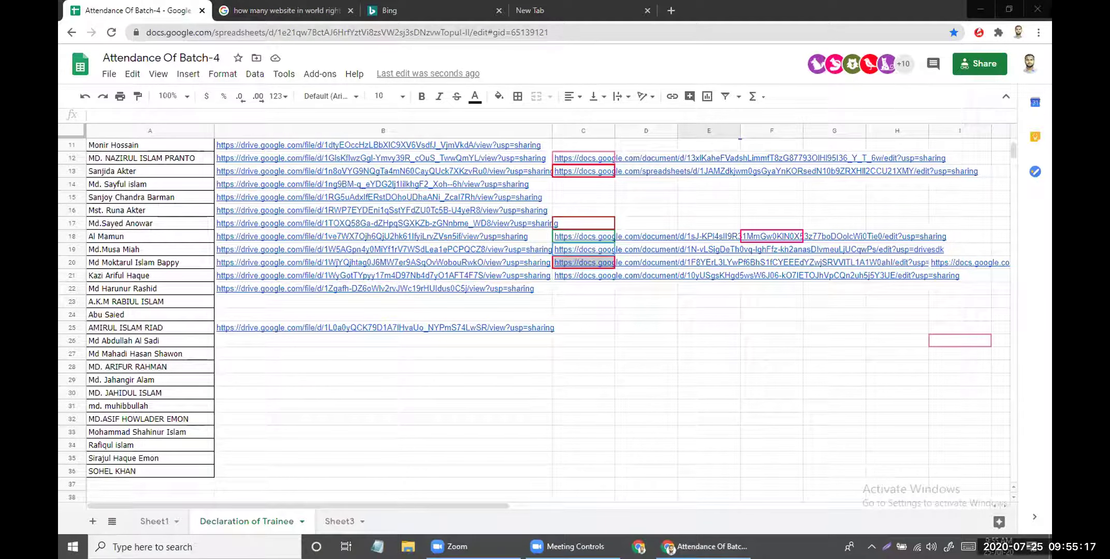
pyautogui.click(548, 11)
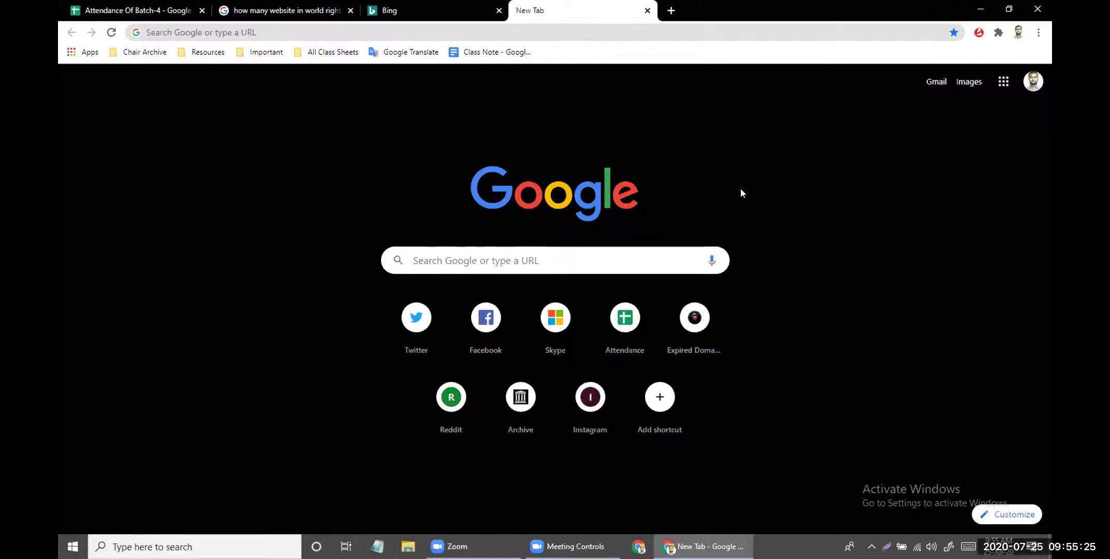
pyautogui.click(303, 9)
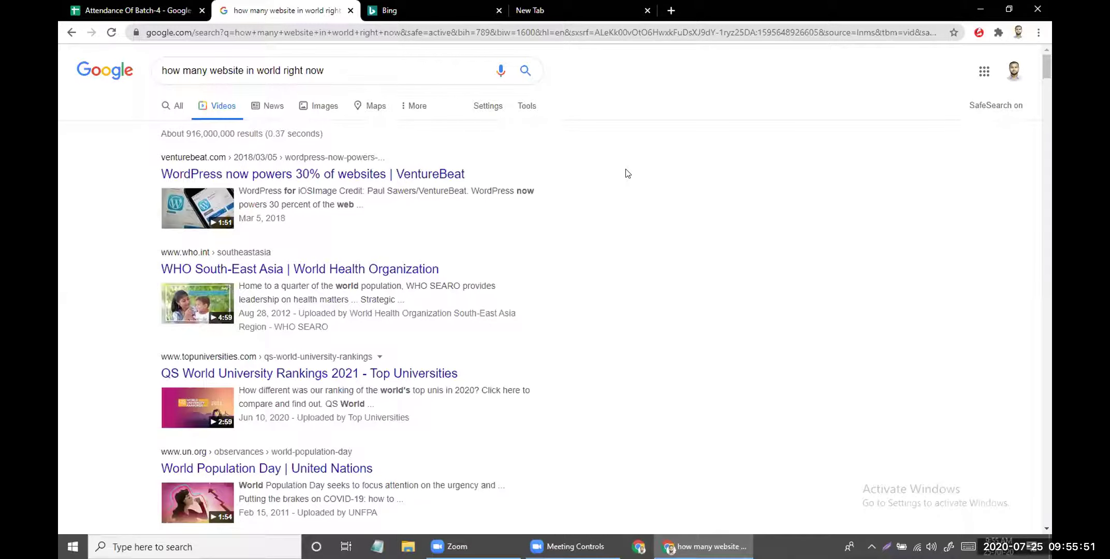
pyautogui.click(462, 18)
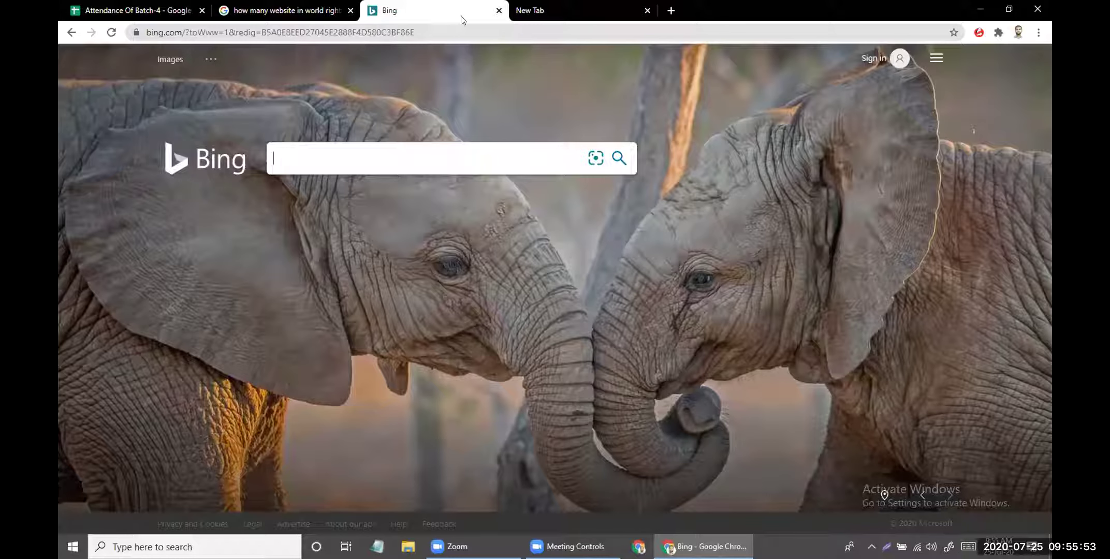
pyautogui.click(498, 11)
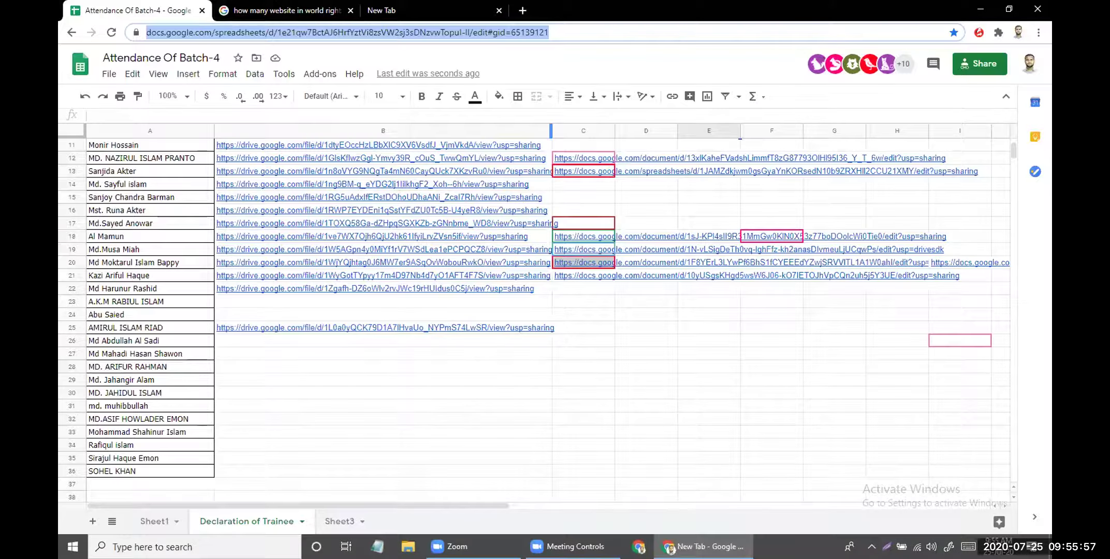
pyautogui.hotkey('ctrl', '1')
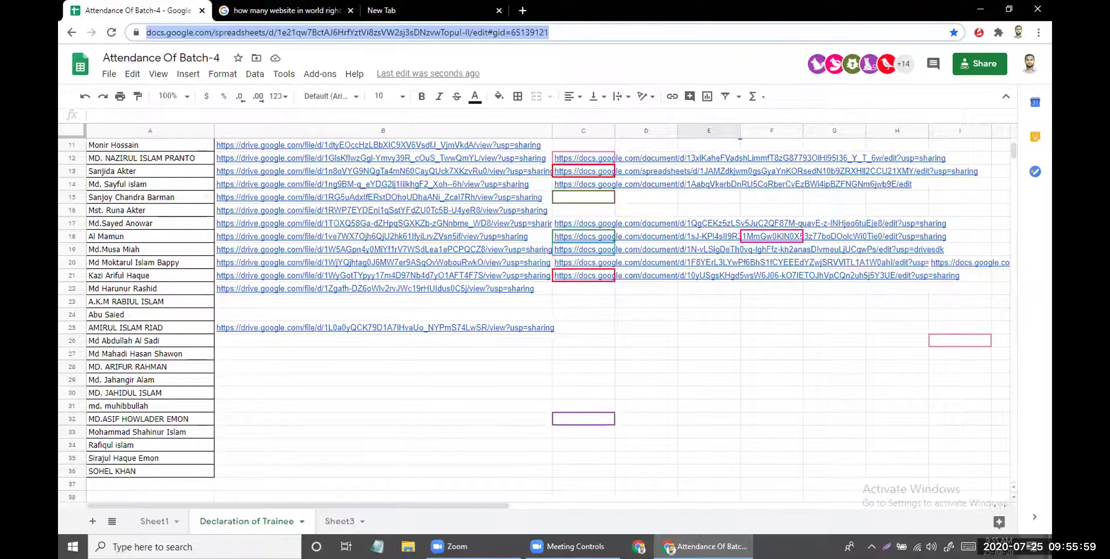
# Step: Check the Note Docs link column for trainees whose link cells are still empty
pyautogui.scroll(4, 654, 282)
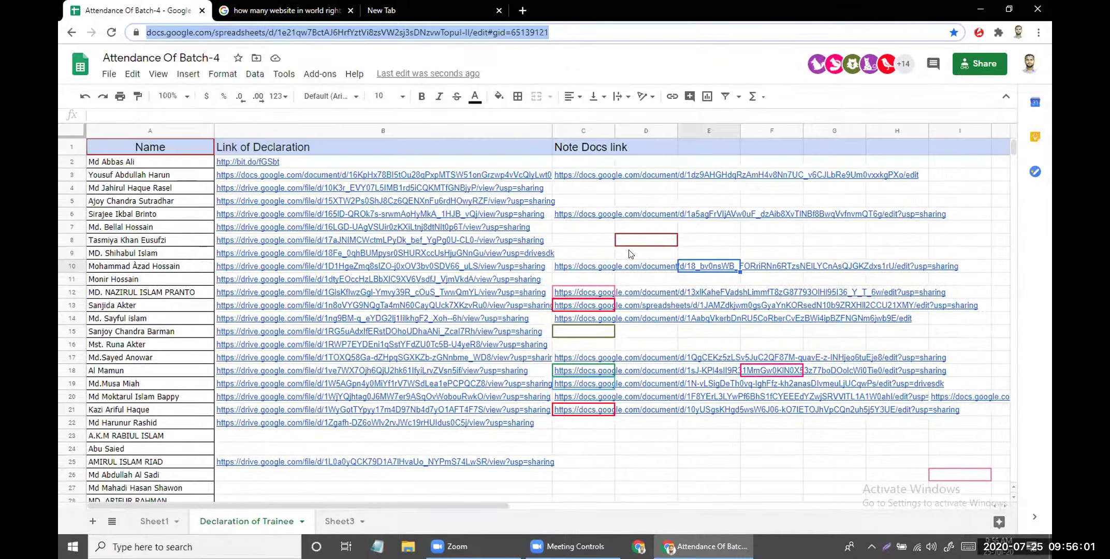
pyautogui.click(569, 237)
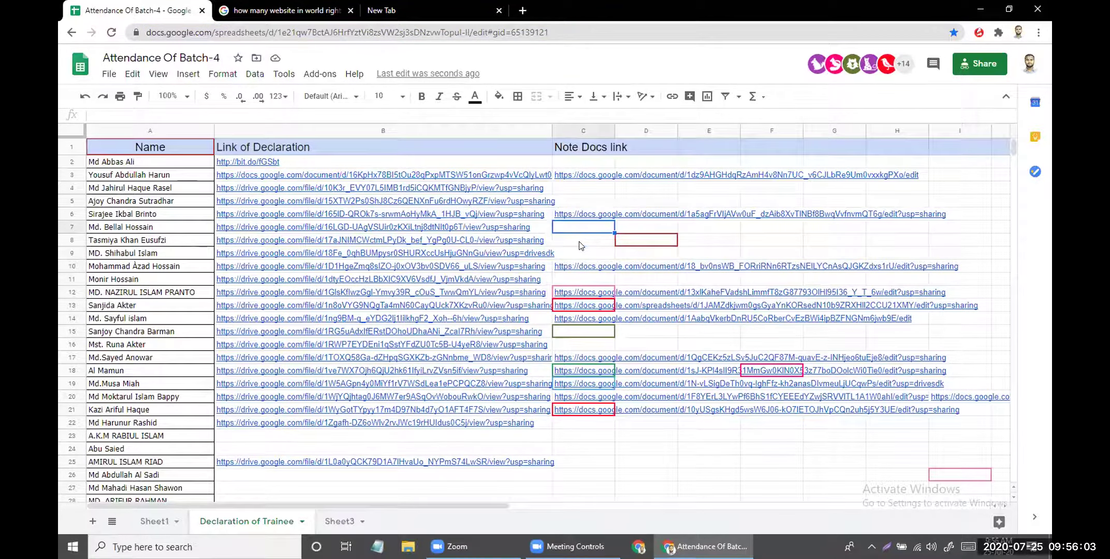
pyautogui.click(583, 227)
pyautogui.click(585, 201)
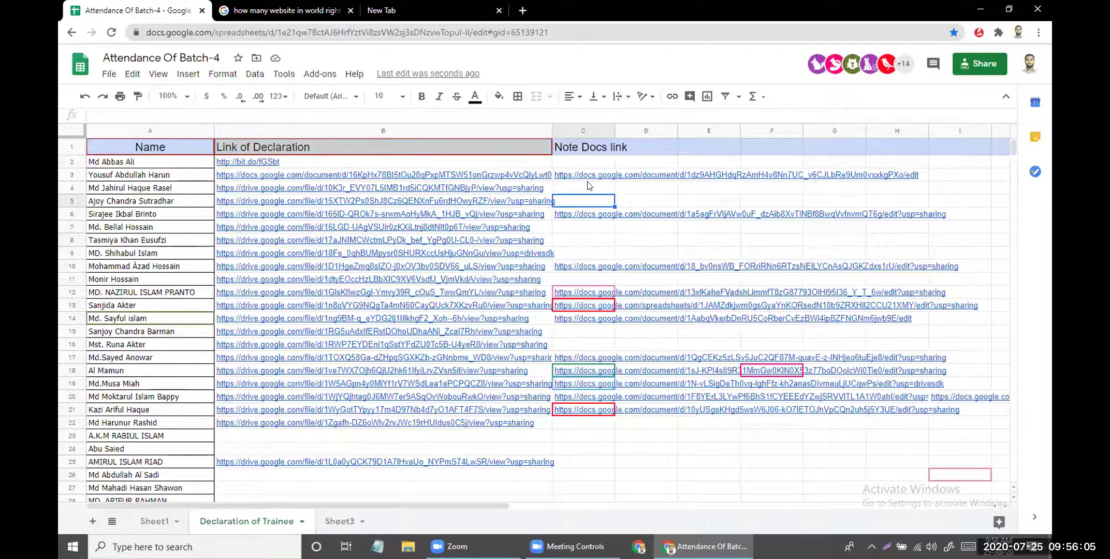
pyautogui.click(593, 233)
pyautogui.click(590, 242)
pyautogui.click(590, 255)
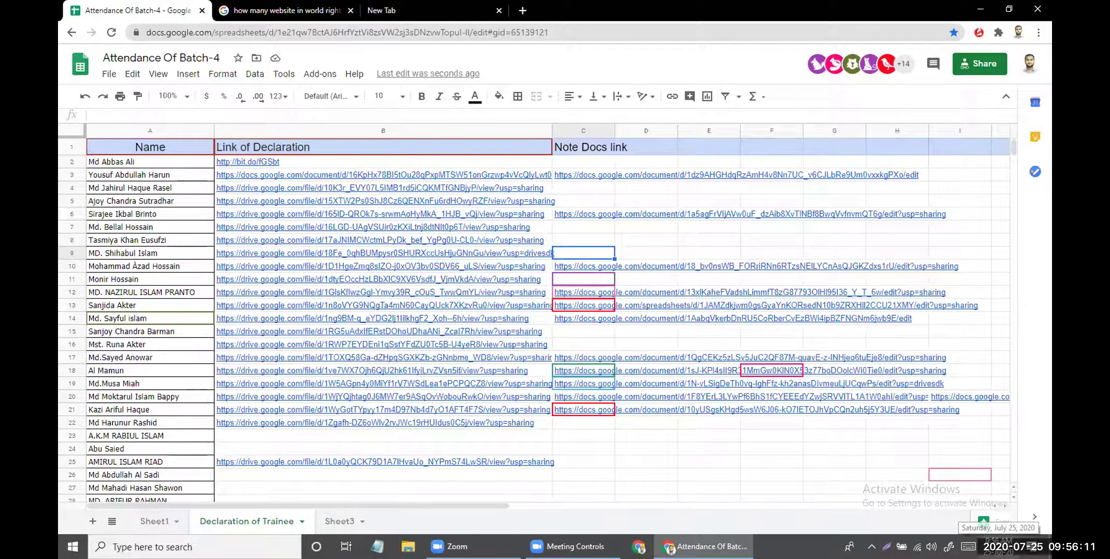
pyautogui.scroll(-5, 628, 422)
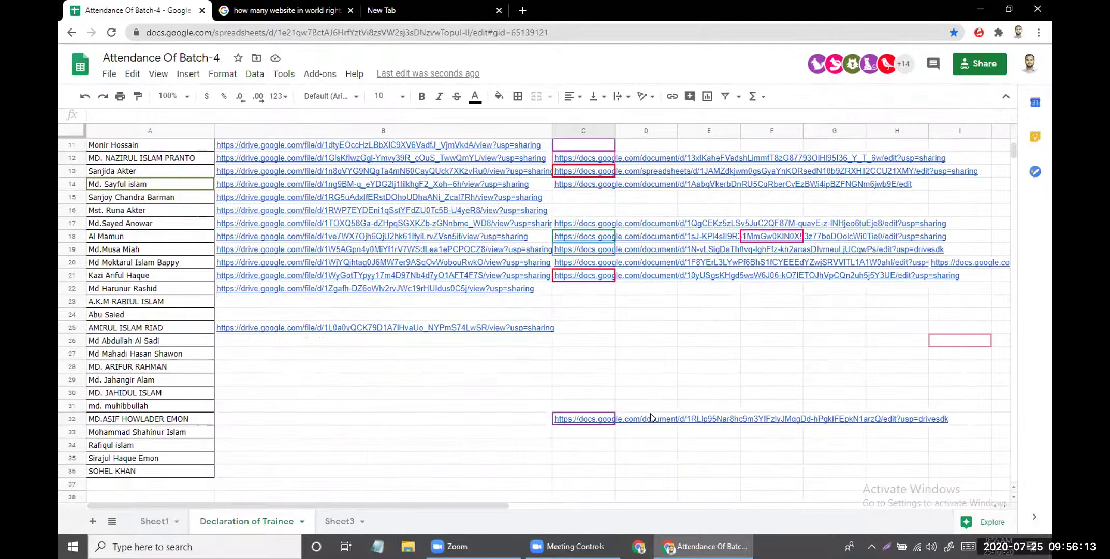
pyautogui.scroll(3, 709, 421)
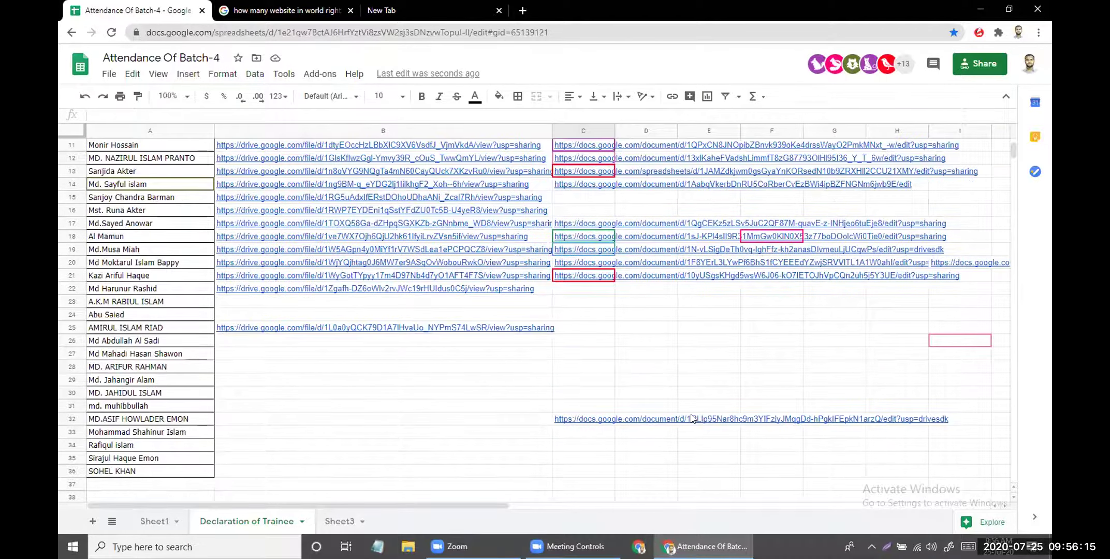
pyautogui.scroll(2, 693, 418)
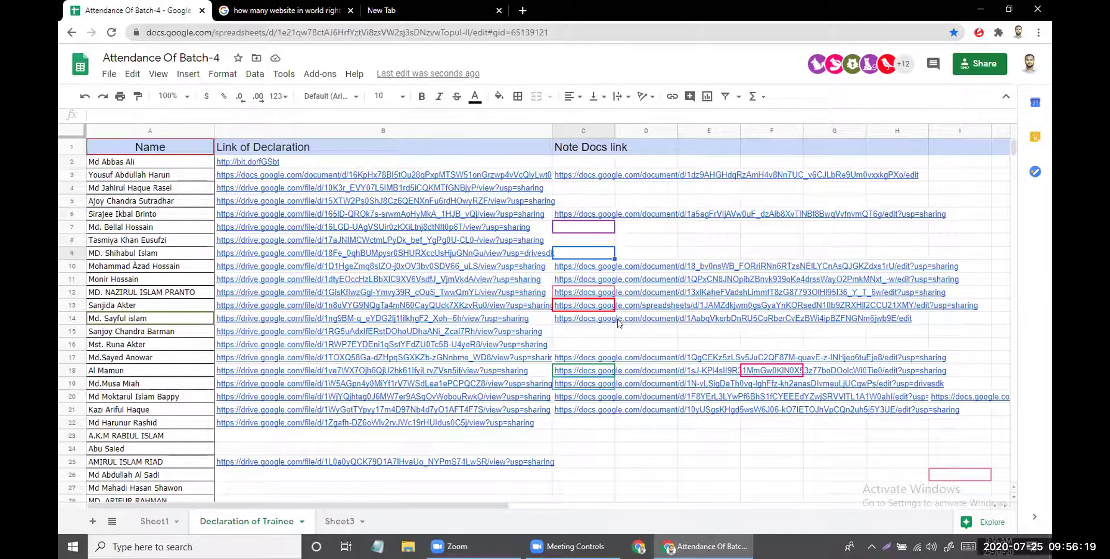
# Step: Create a blank Google Docs document and save it under the name "a" before sharing
pyautogui.click(409, 10)
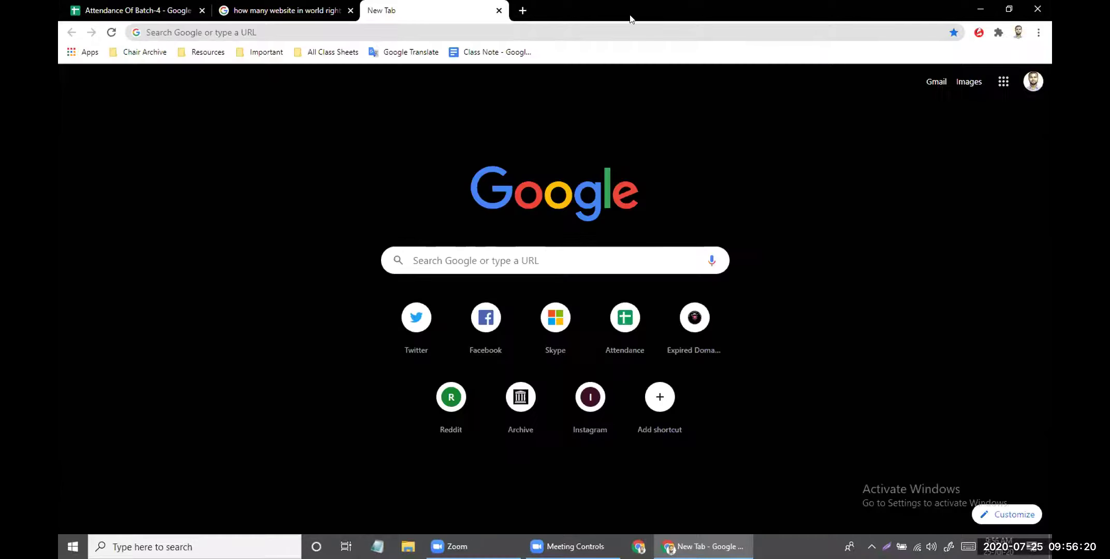
pyautogui.click(999, 88)
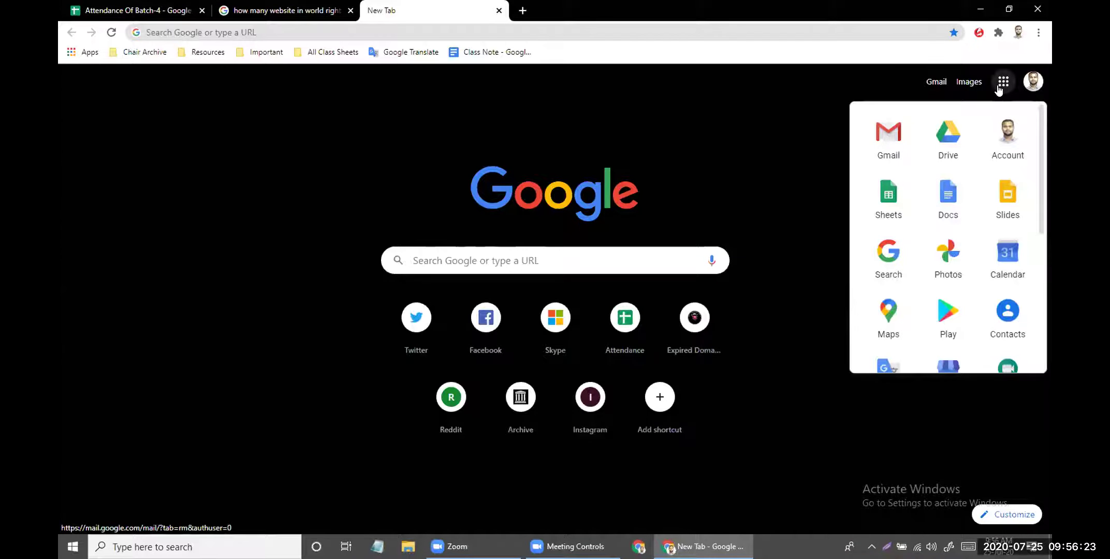
pyautogui.click(945, 209)
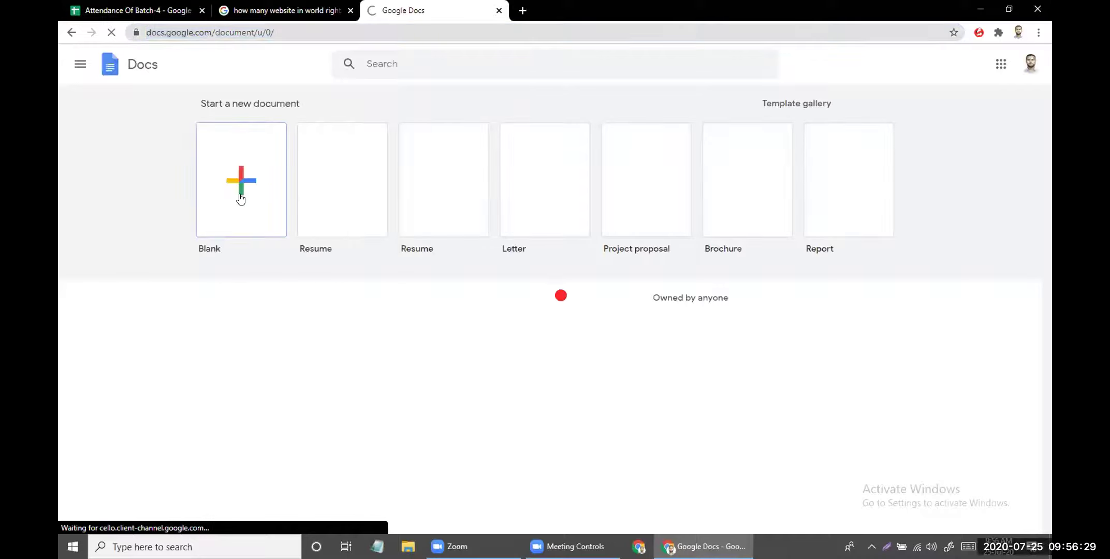
pyautogui.click(244, 206)
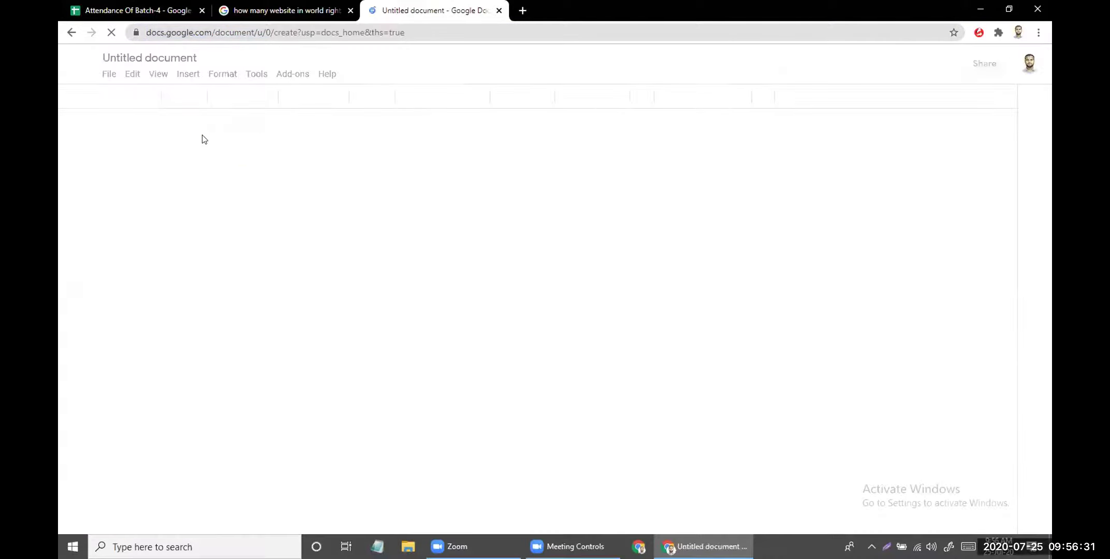
pyautogui.click(174, 54)
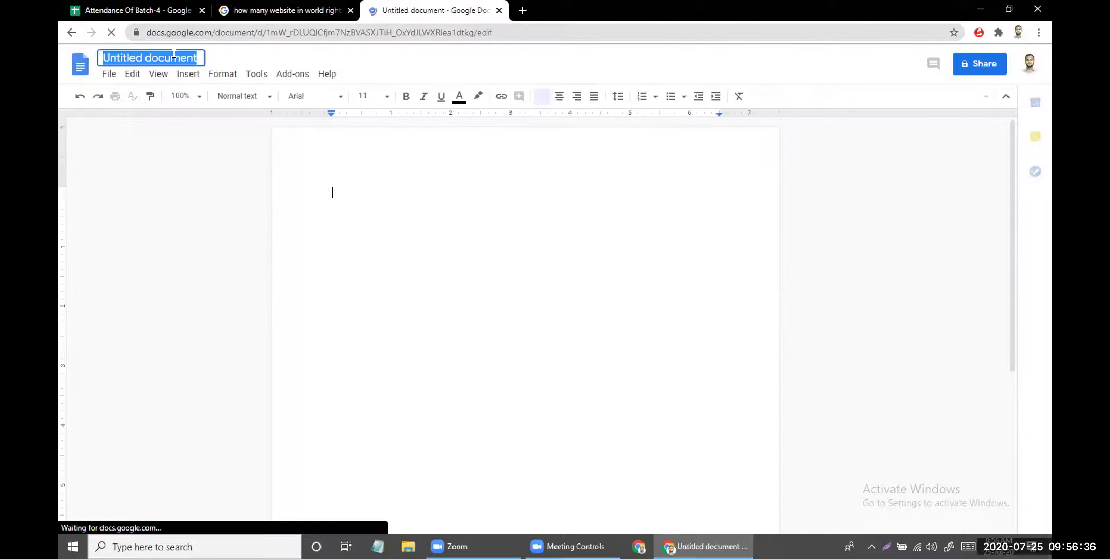
pyautogui.click(982, 67)
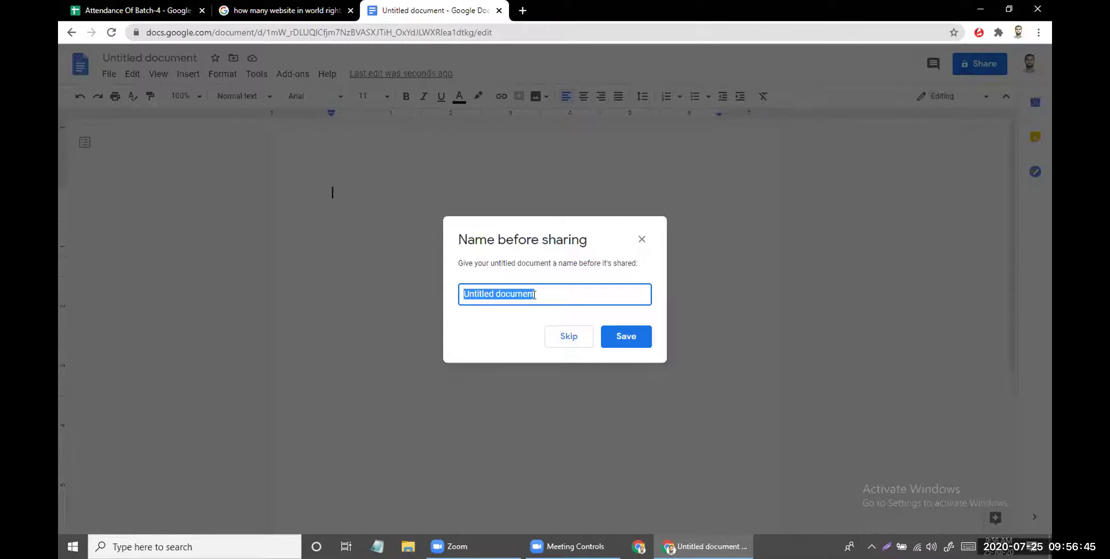
pyautogui.write('a')
pyautogui.click(621, 339)
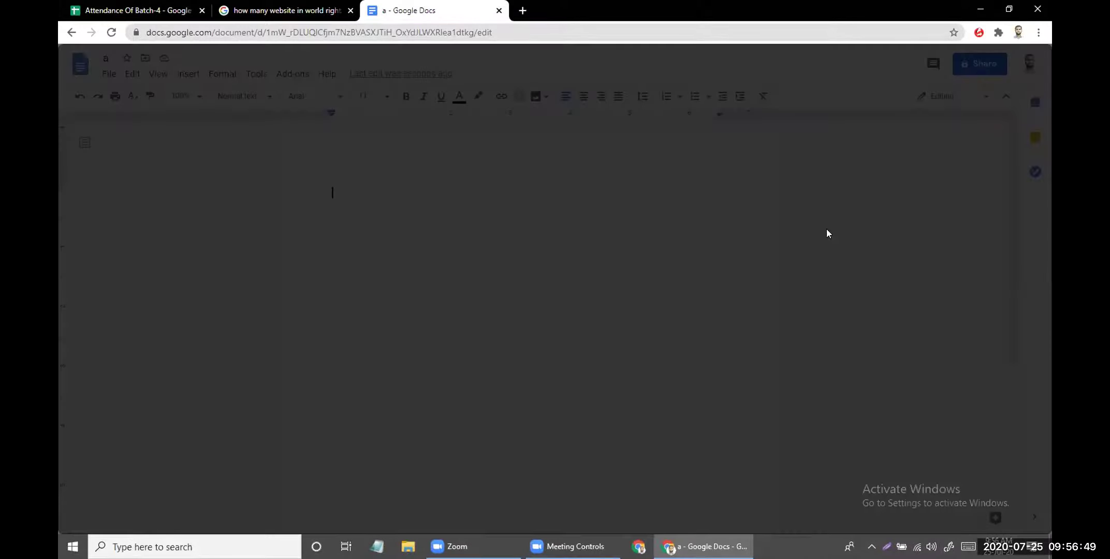
# Step: Share the document with anyone with the link as Viewer and copy its link
pyautogui.click(713, 386)
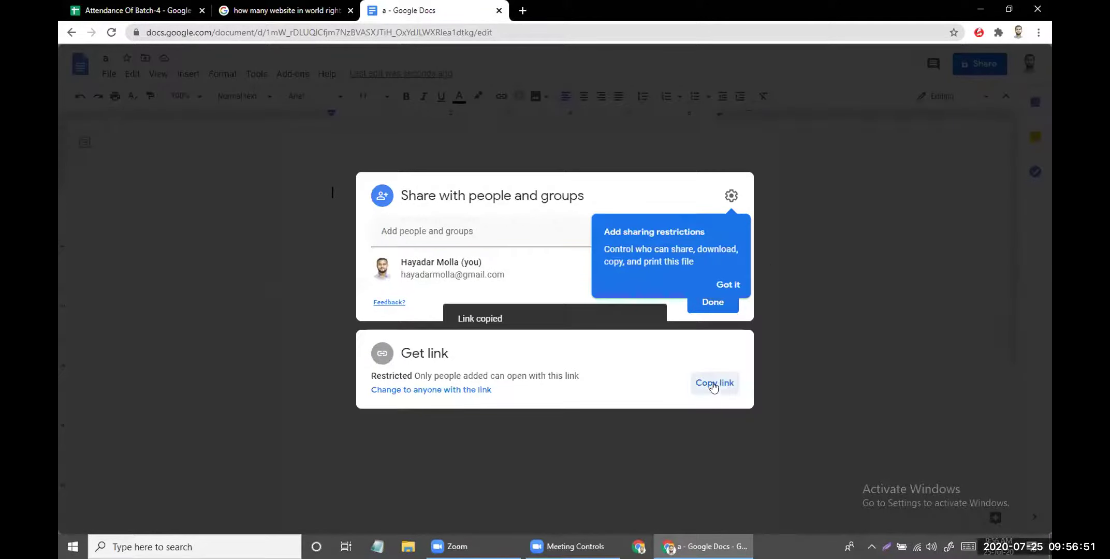
pyautogui.click(451, 390)
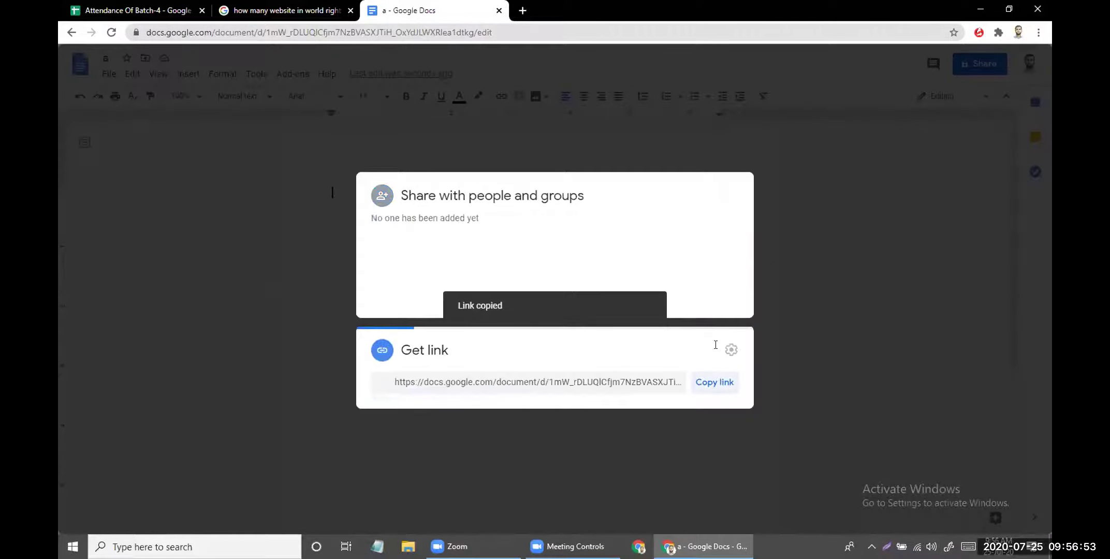
pyautogui.click(720, 347)
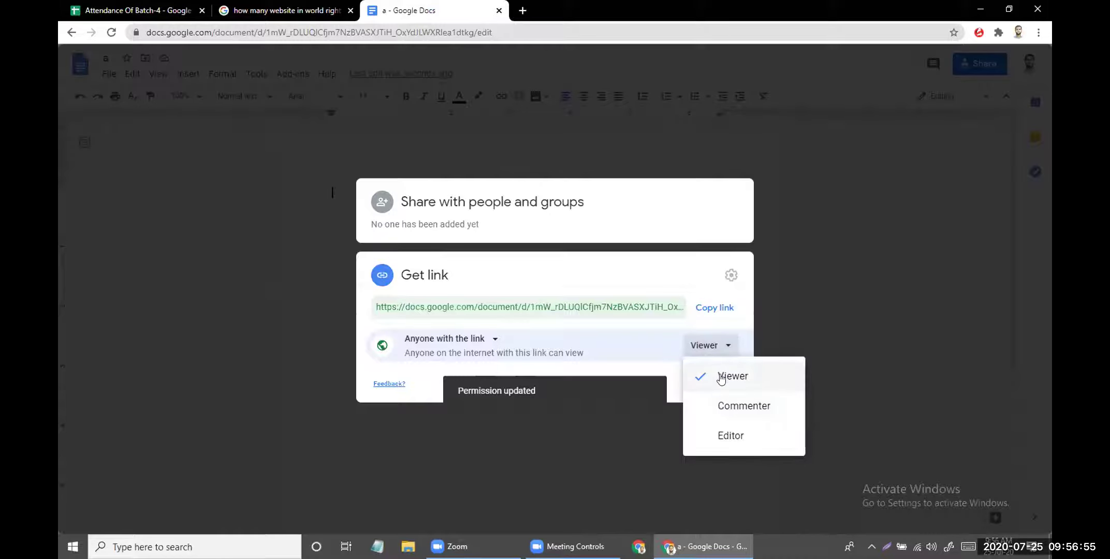
pyautogui.click(721, 377)
pyautogui.click(714, 308)
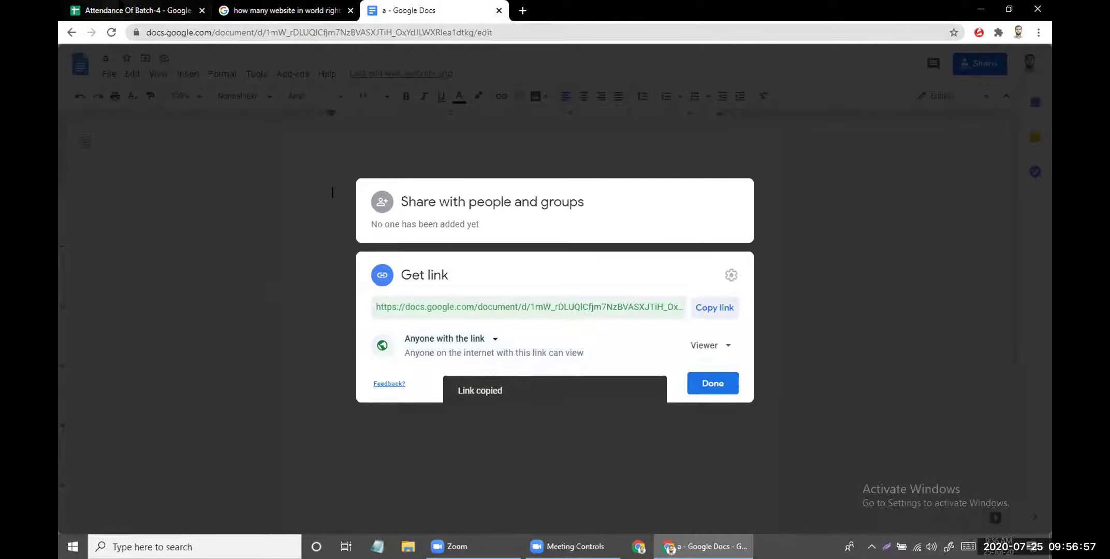
# Step: Return to the attendance spreadsheet, search the sheet for "mo", and select the note document link in cell C10
pyautogui.hotkey('ctrl', 'Tab')
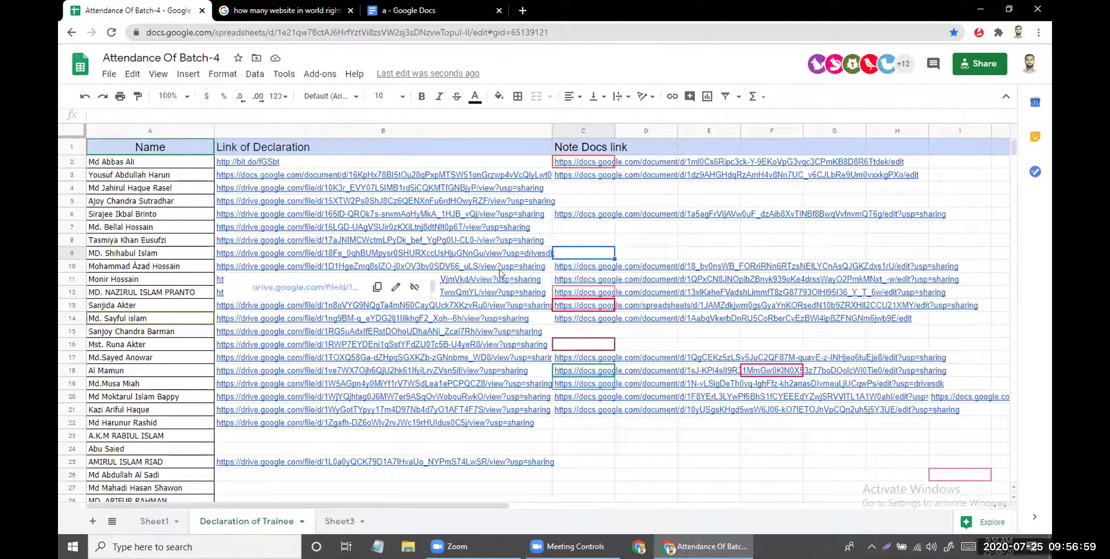
pyautogui.hotkey('ctrl', 'f')
pyautogui.write('ha')
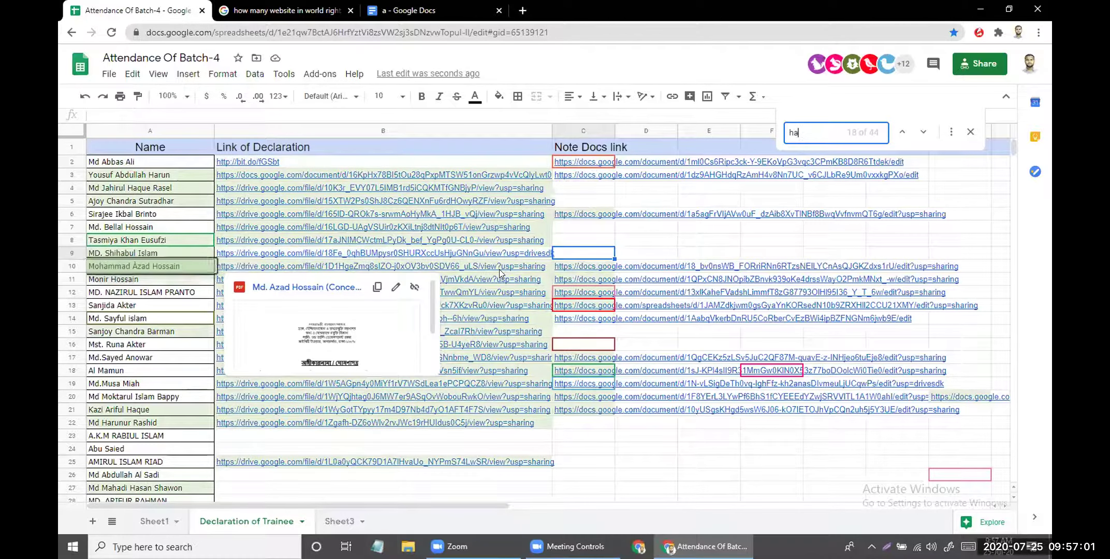
pyautogui.press('BackSpace')
pyautogui.press('BackSpace')
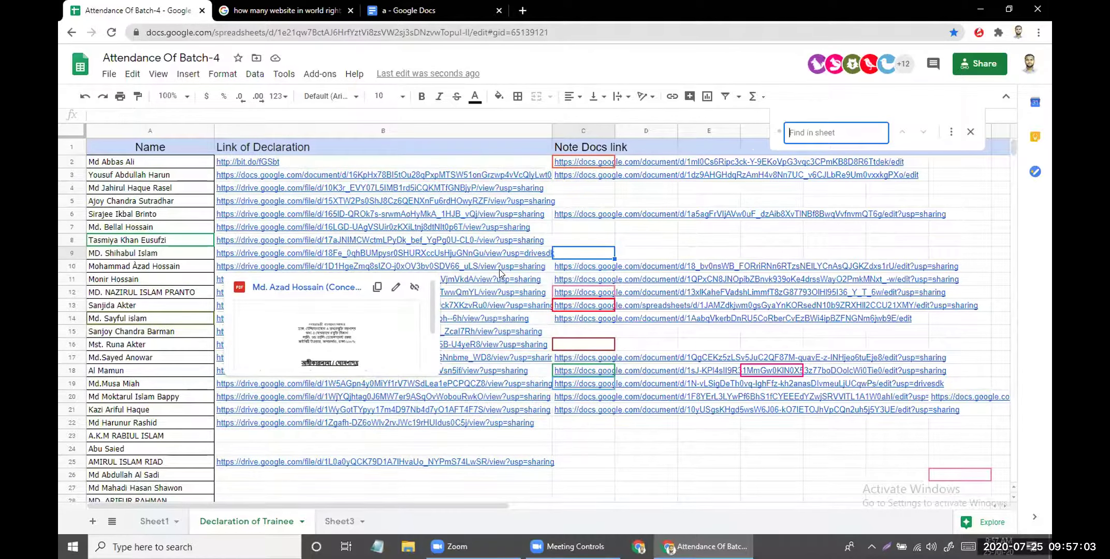
pyautogui.write('mo')
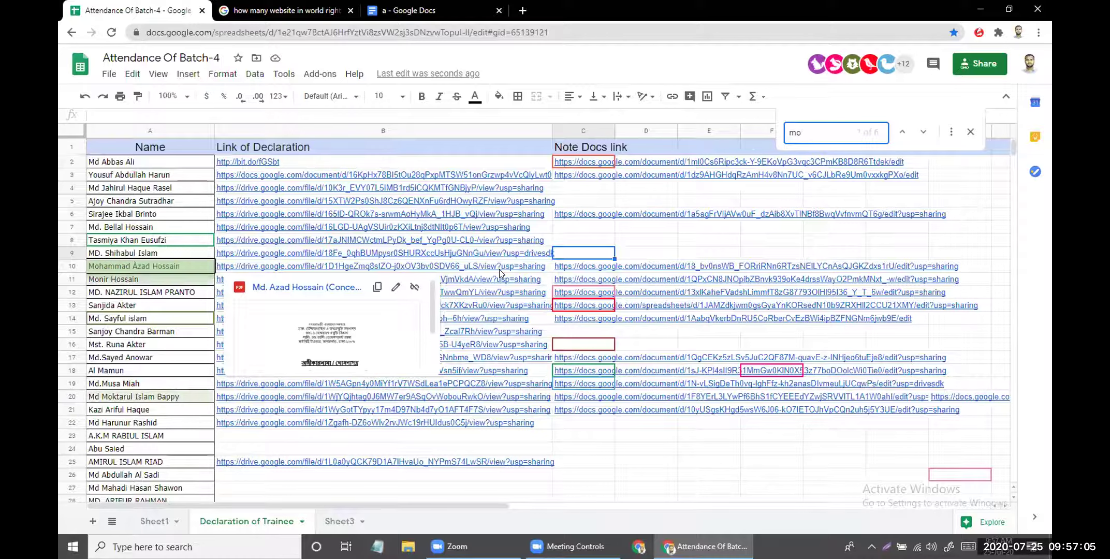
pyautogui.click(588, 268)
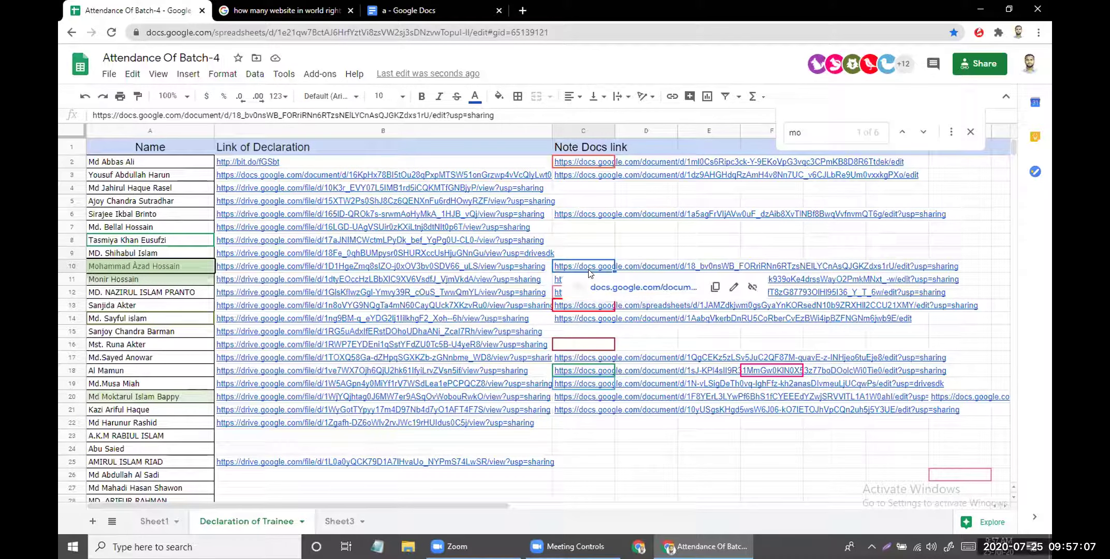
# Step: Close the shared Google Docs document "a" and dismiss the search for "mo" in the attendance spreadsheet
pyautogui.click(718, 228)
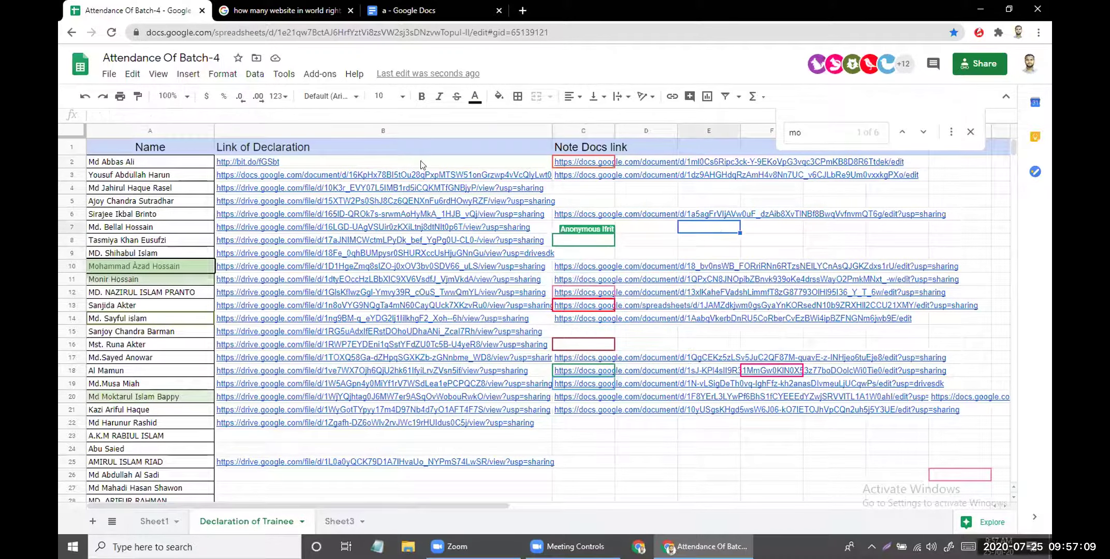
pyautogui.hotkey('ctrl', 'Tab')
pyautogui.hotkey('ctrl', 'Tab')
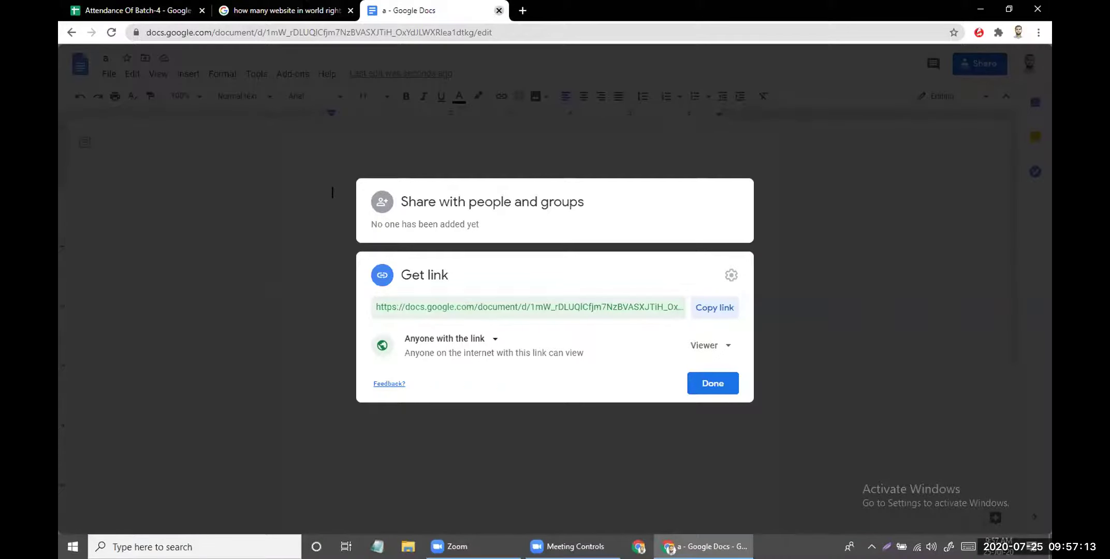
pyautogui.click(498, 11)
pyautogui.hotkey('ctrl', 'Tab')
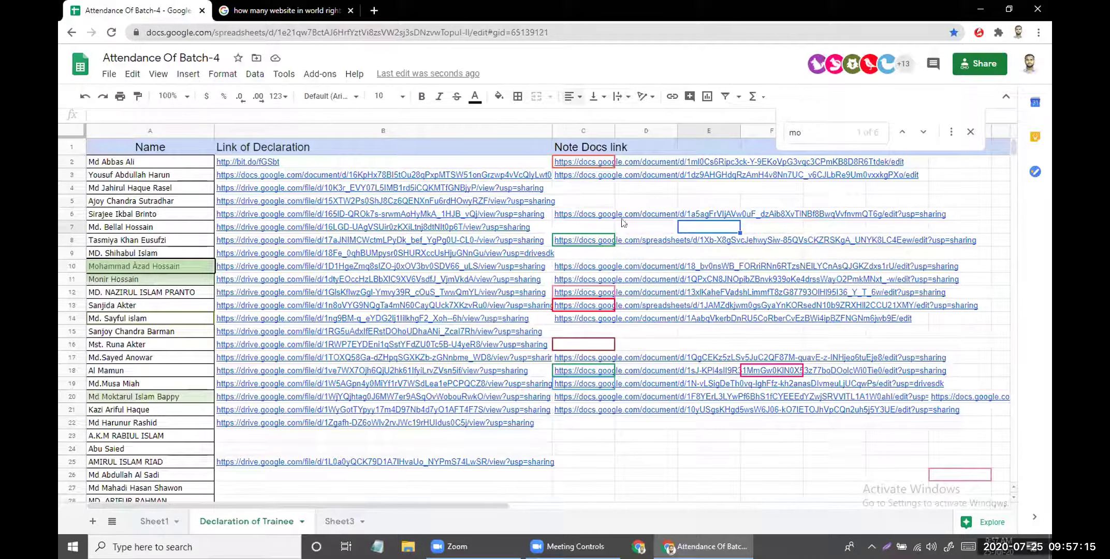
pyautogui.click(970, 132)
# Step: Review the Note Docs link column down to the last trainee in row 36 and check the links in rows 3 and 6
pyautogui.scroll(-3, 598, 228)
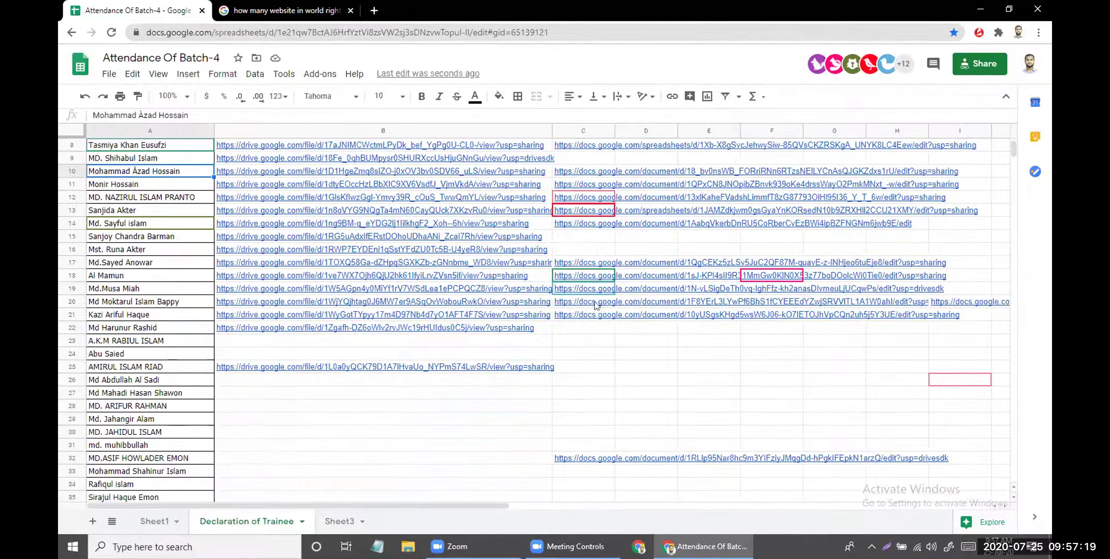
pyautogui.scroll(-4, 598, 355)
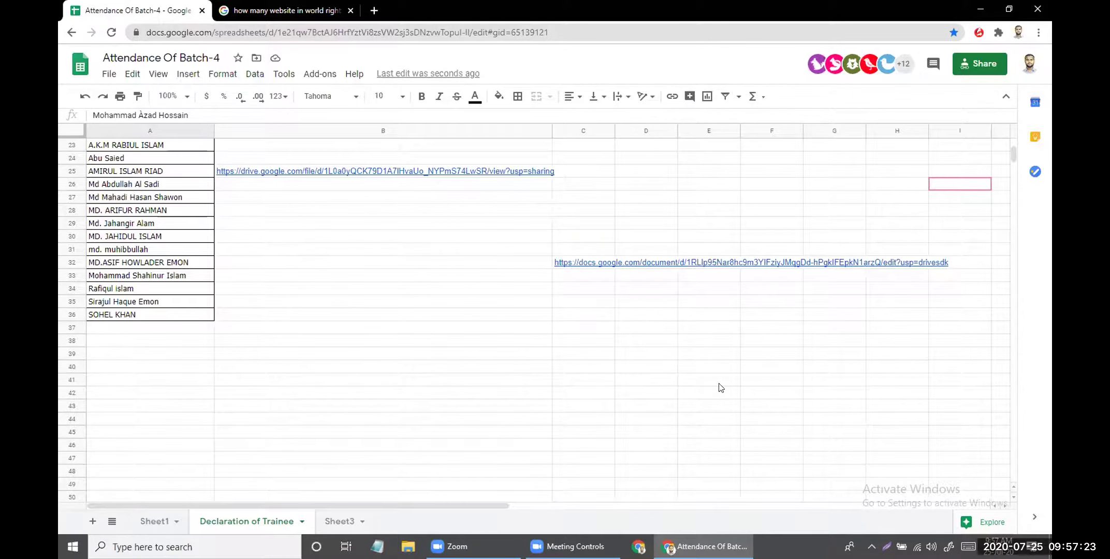
pyautogui.scroll(7, 719, 385)
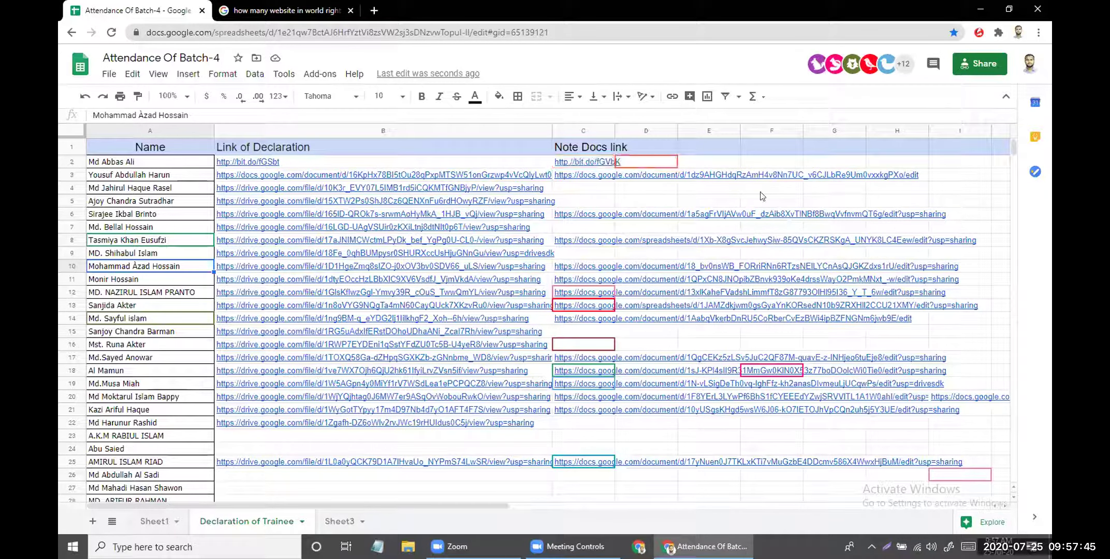
pyautogui.click(584, 176)
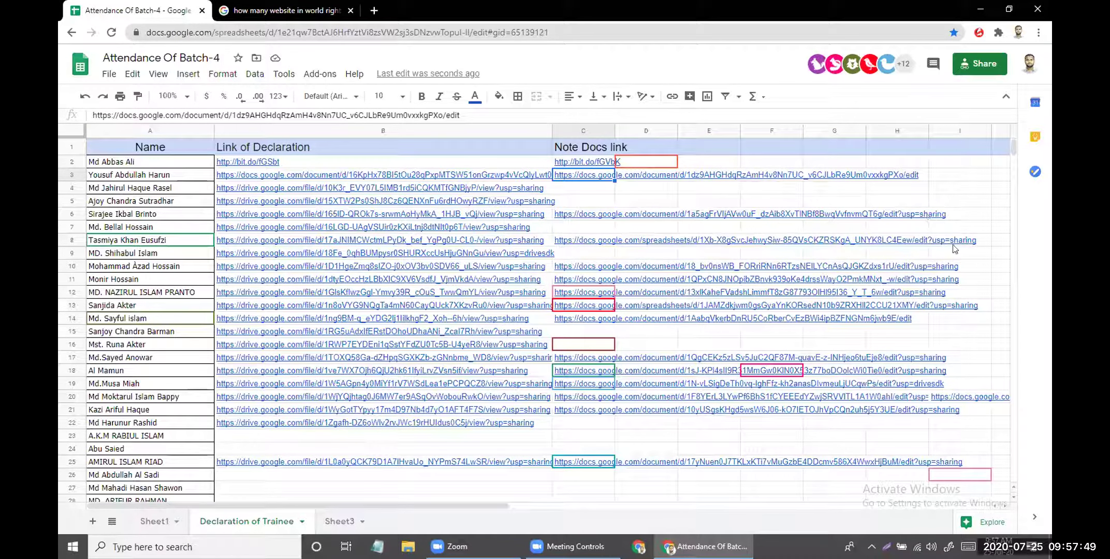
pyautogui.click(920, 219)
pyautogui.click(826, 215)
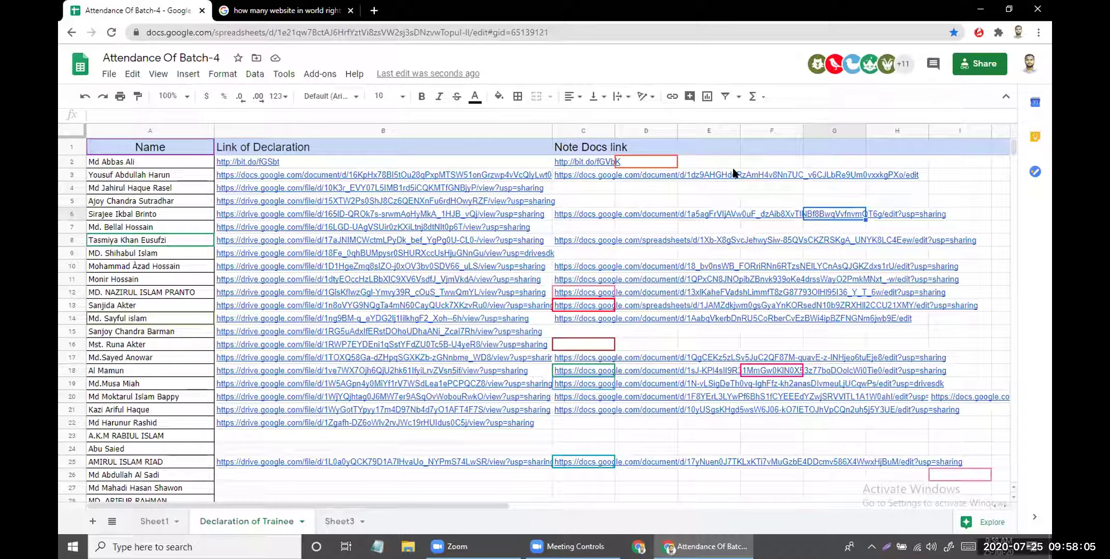
# Step: Preview the Class Note link in cell C3 and compare its ending with the link in row 6
pyautogui.moveTo(580, 174)
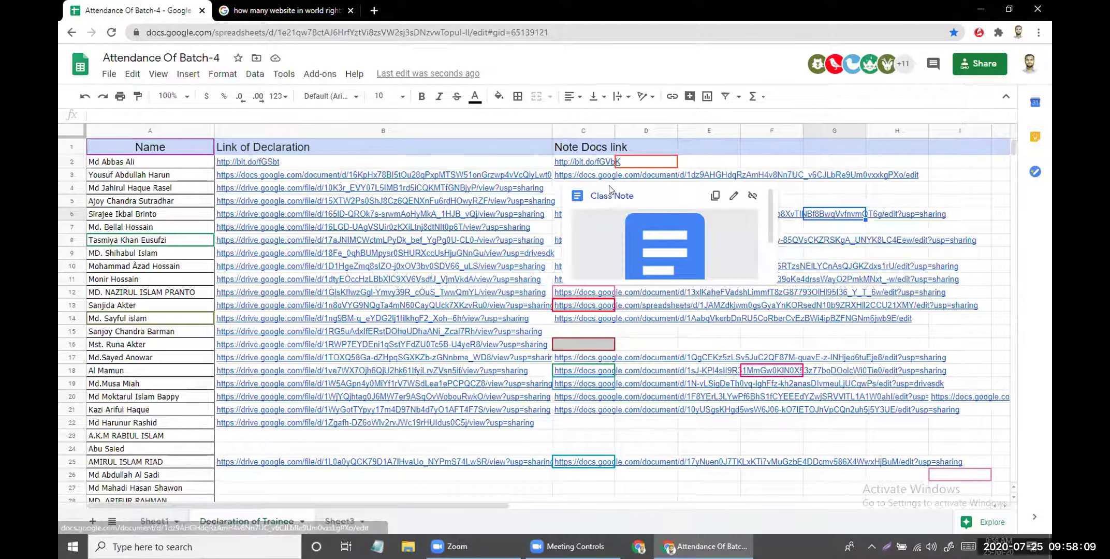
pyautogui.click(569, 176)
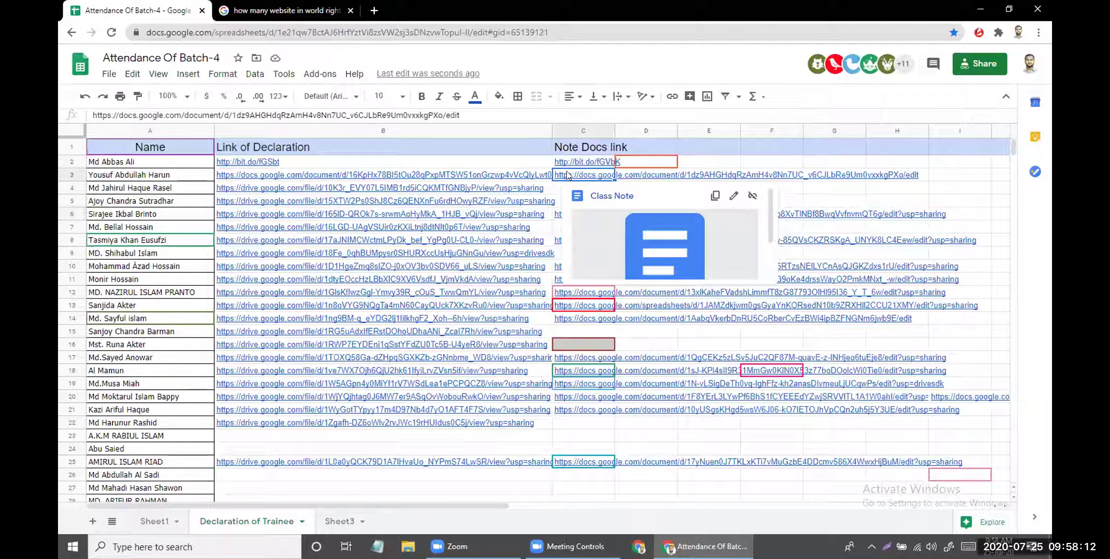
pyautogui.click(914, 176)
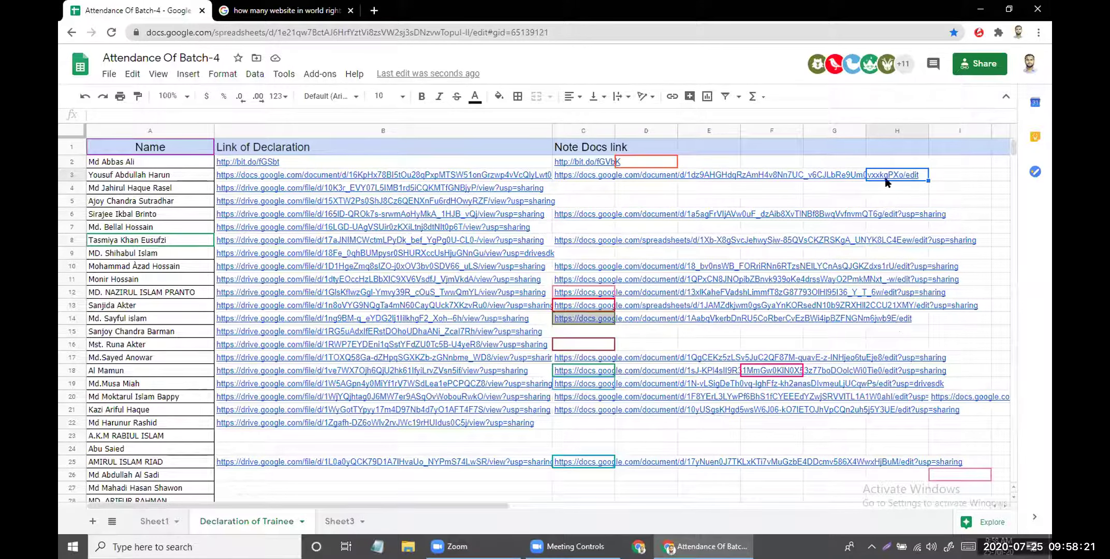
pyautogui.click(588, 179)
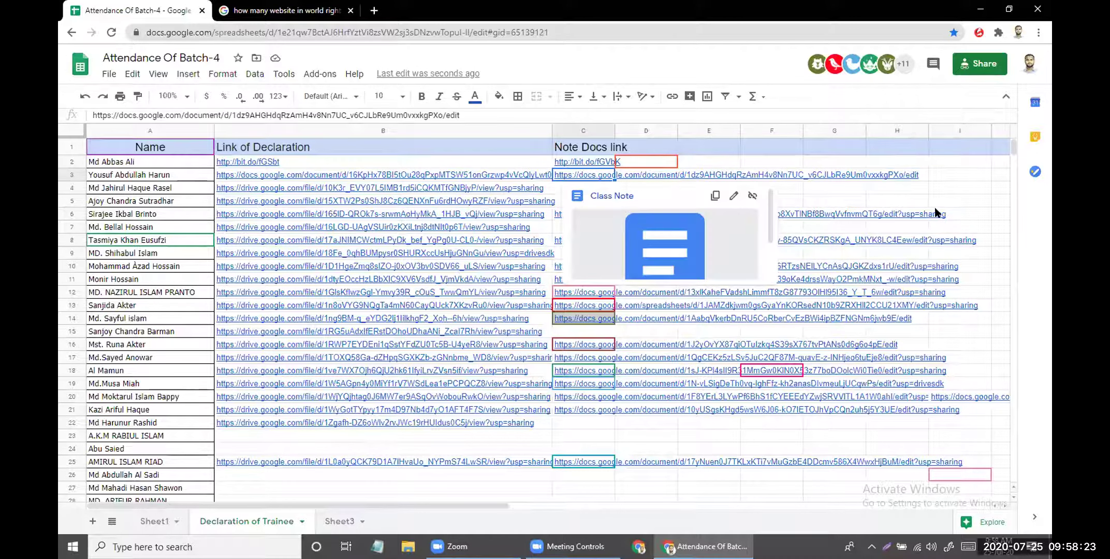
pyautogui.click(916, 213)
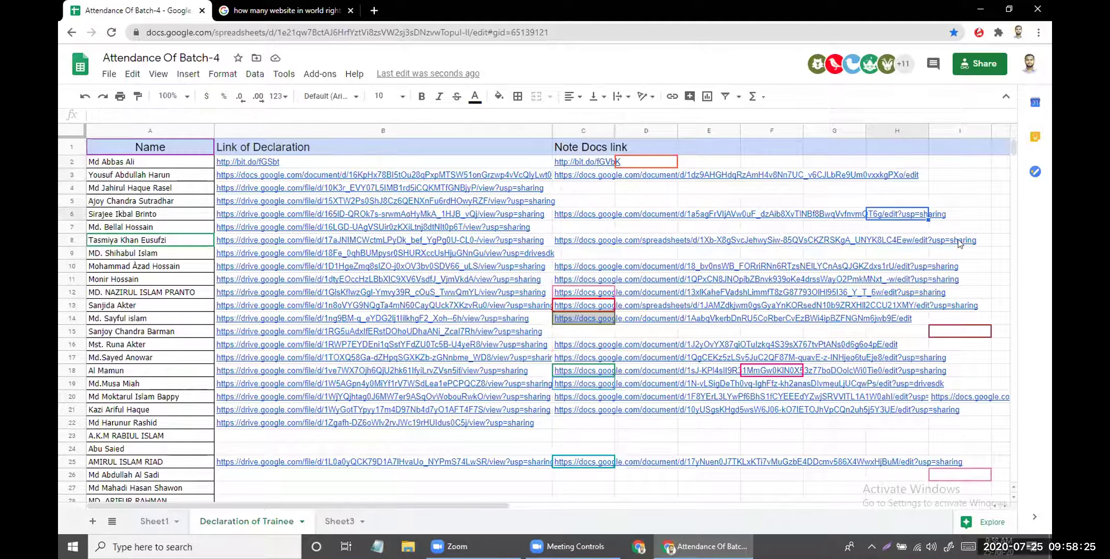
# Step: Check the endings of the note links in rows 10, 14 and 16, and highlight rows 16 and 3
pyautogui.click(938, 269)
pyautogui.click(966, 314)
pyautogui.click(872, 345)
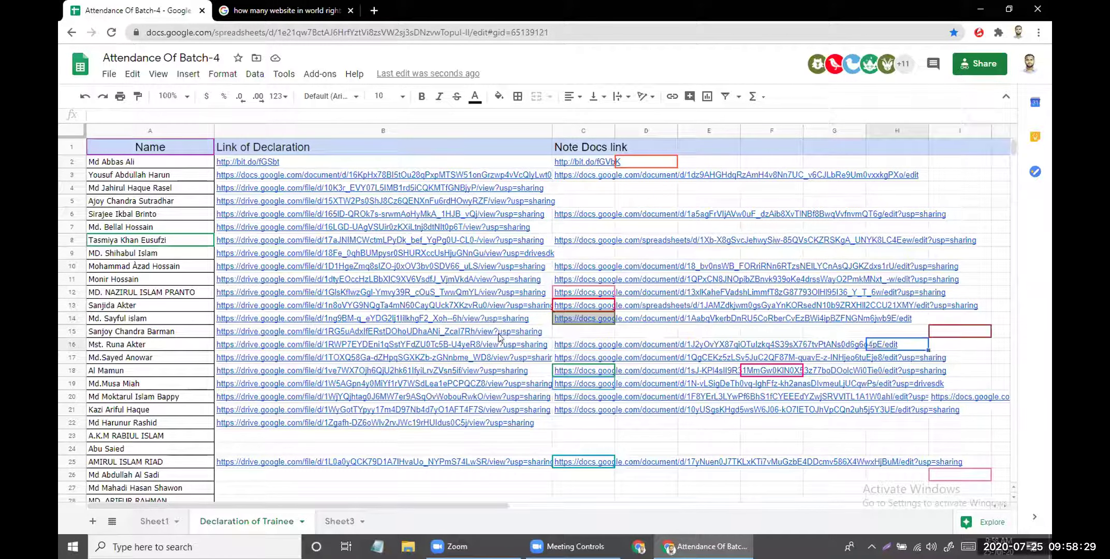
pyautogui.click(64, 344)
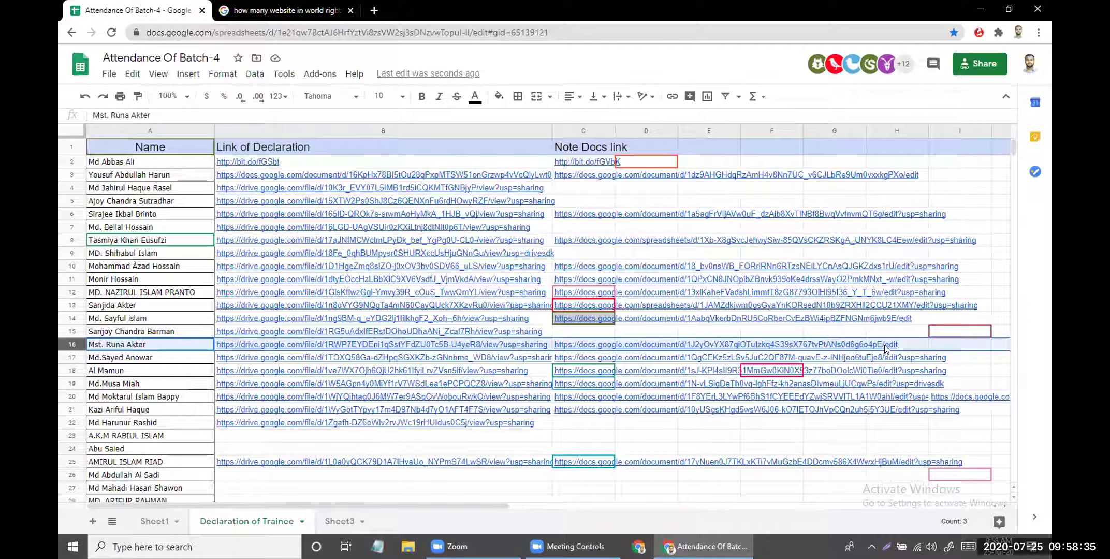
pyautogui.click(69, 175)
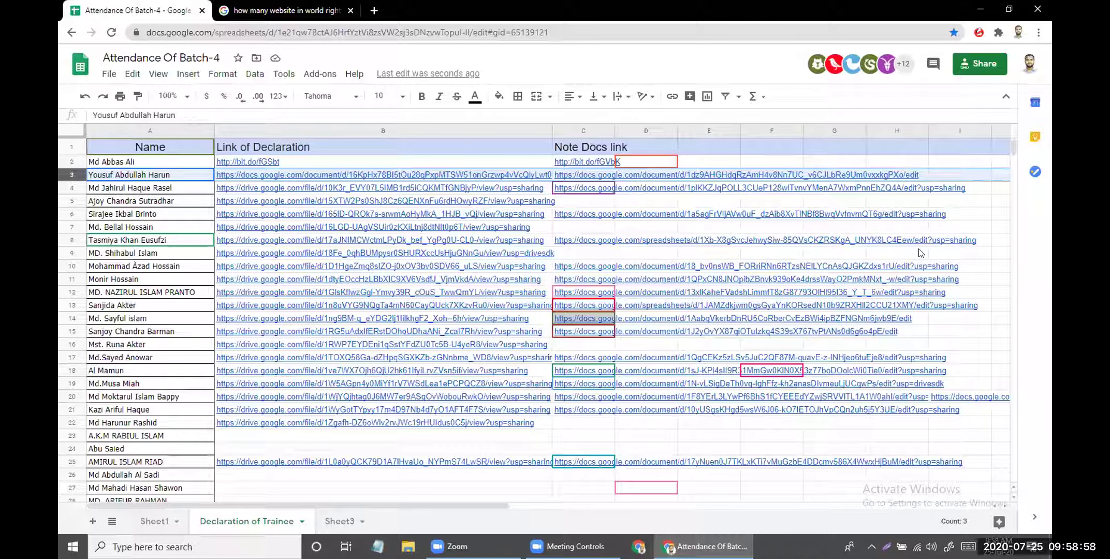
# Step: Preview the note link in cell C14, check its ending, and highlight row 14
pyautogui.click(593, 319)
pyautogui.click(908, 318)
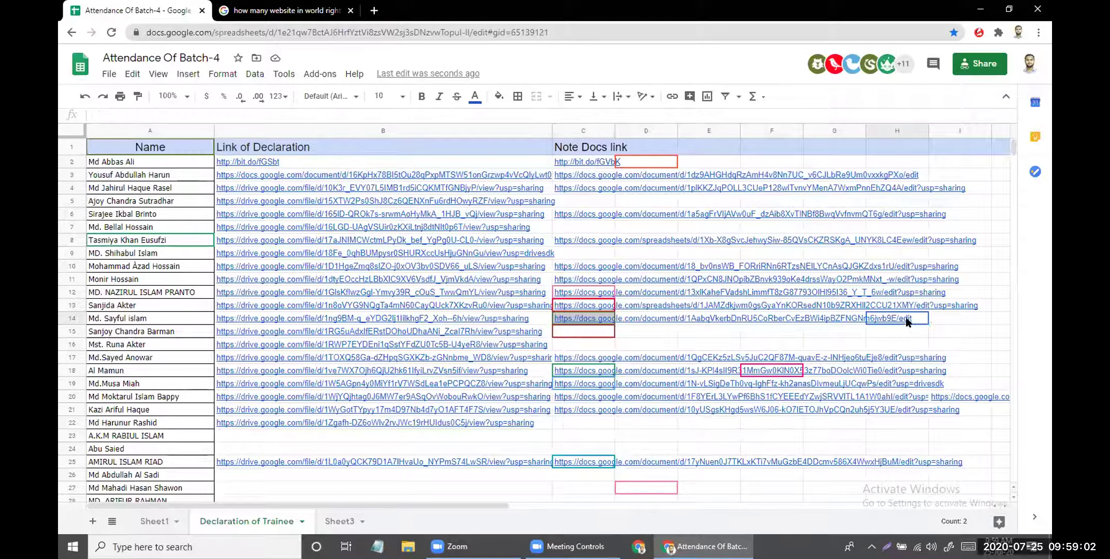
pyautogui.click(564, 318)
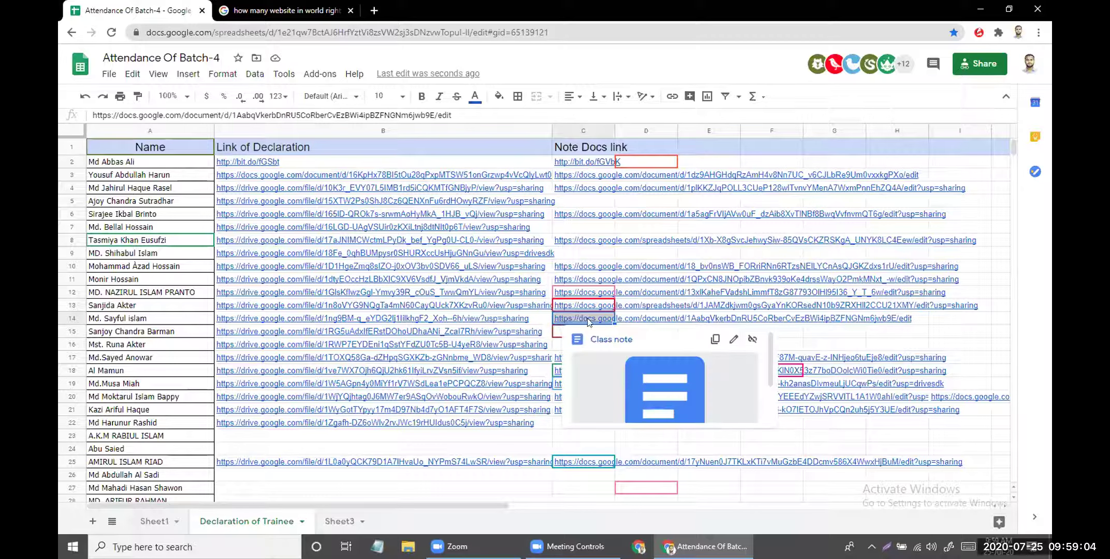
pyautogui.click(71, 319)
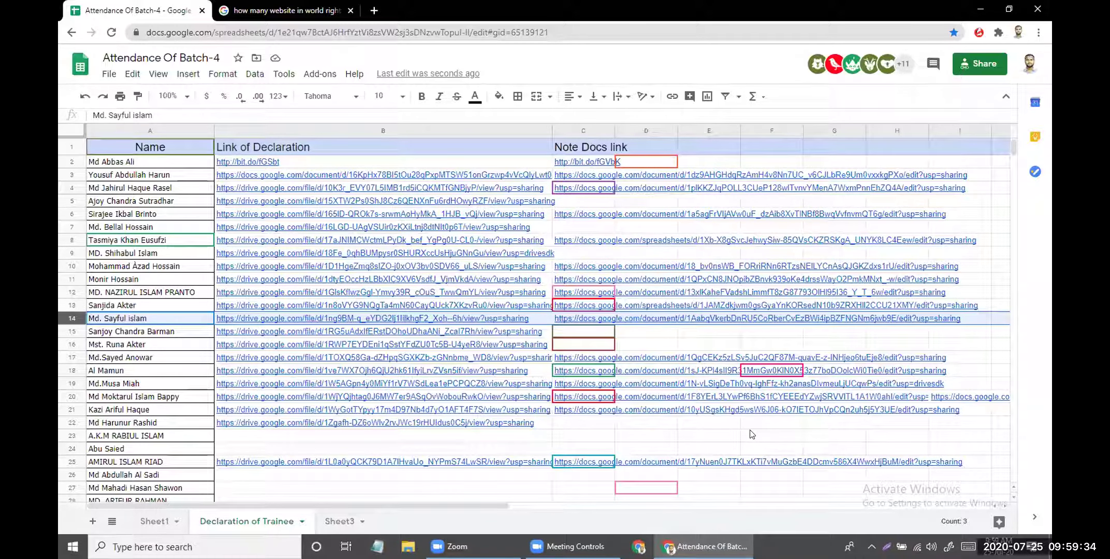
# Step: Open the note document behind the shortened link in cell C2 to check its access, and close it again
pyautogui.click(574, 163)
pyautogui.click(603, 181)
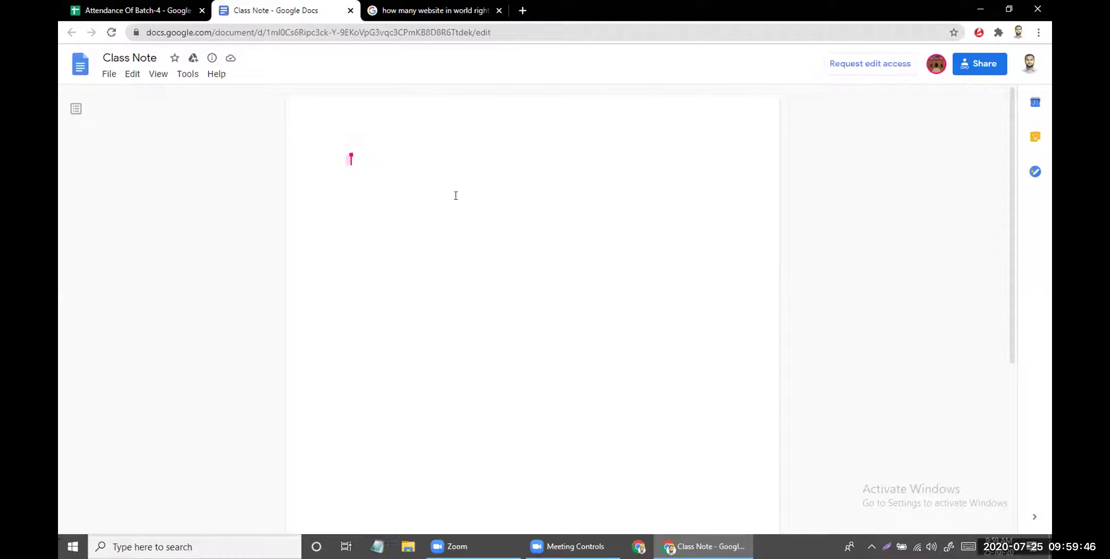
pyautogui.click(349, 10)
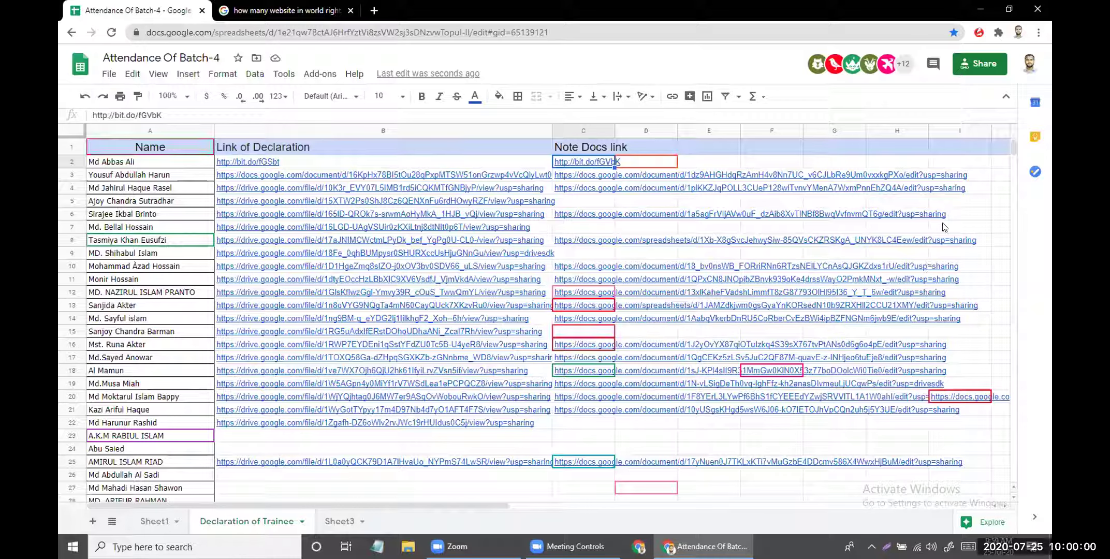
# Step: Review the whole Note Docs link column for missing entries and preview the declaration link in cell B4
pyautogui.scroll(-2, 931, 279)
pyautogui.scroll(-2, 926, 432)
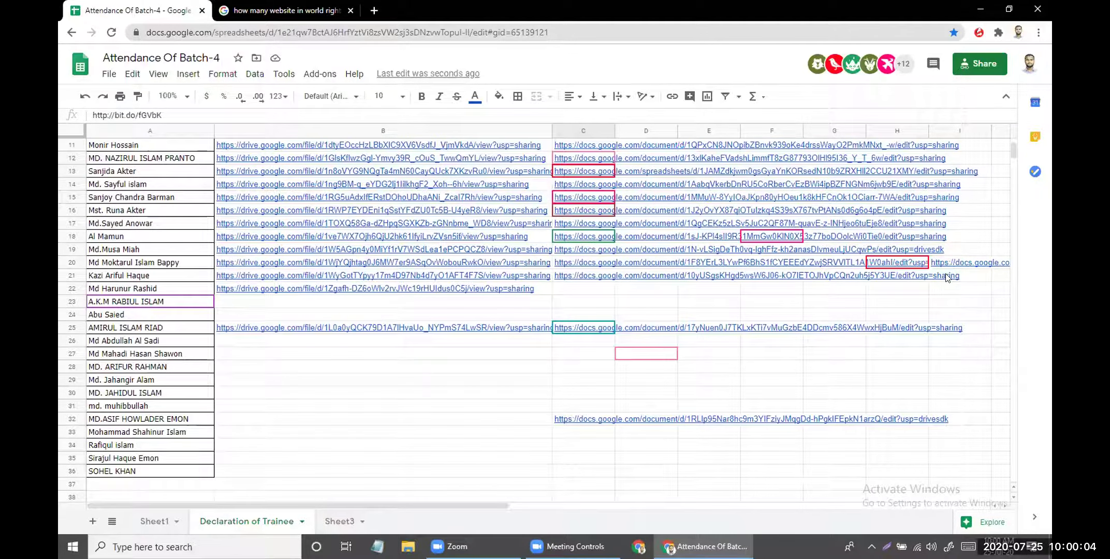
pyautogui.scroll(-2, 656, 362)
pyautogui.scroll(6, 665, 349)
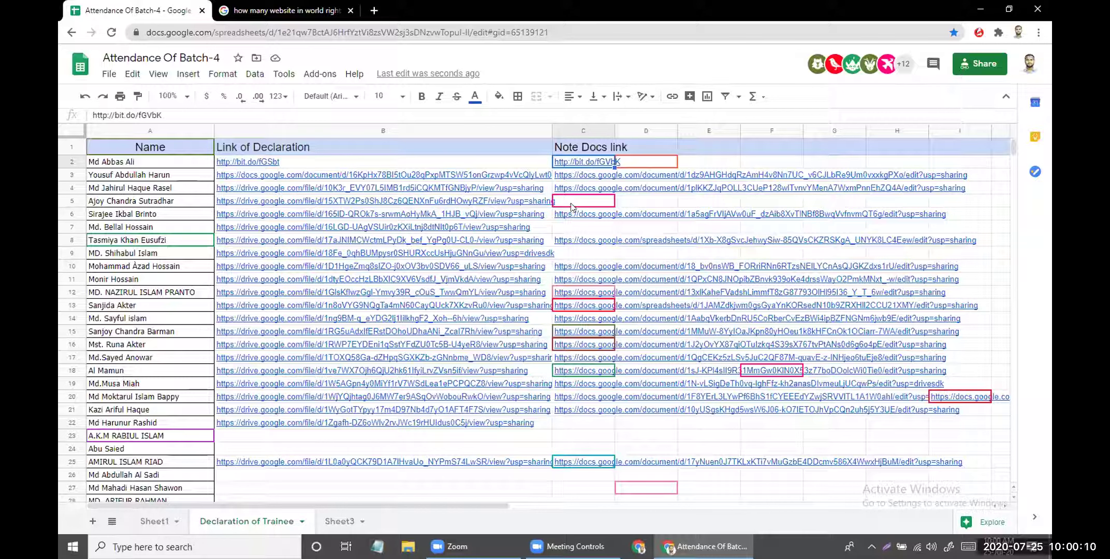
pyautogui.moveTo(430, 189)
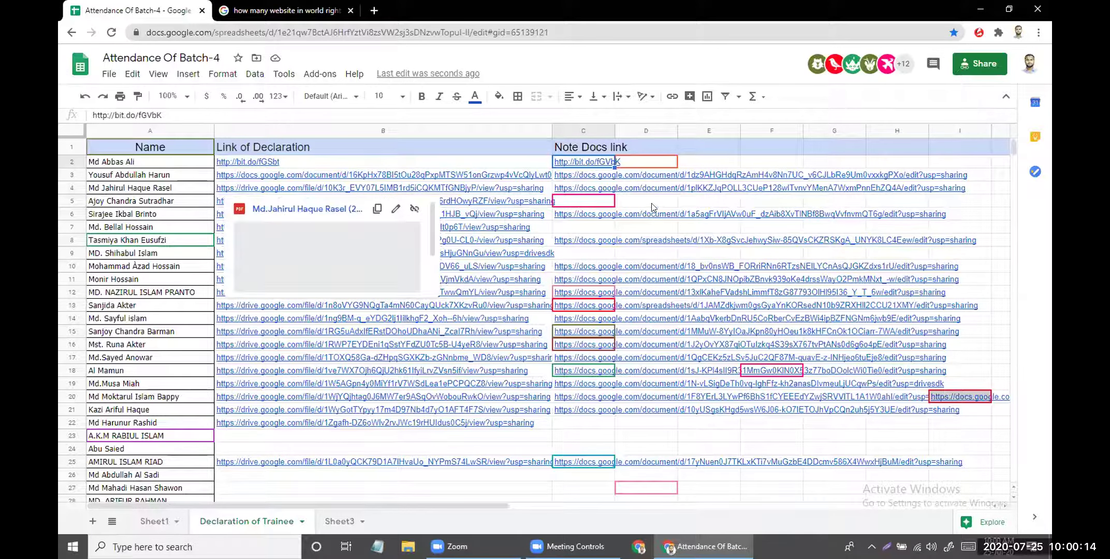
# Step: Select cell D5 and close the Google search results page for "how many website in world right now"
pyautogui.click(651, 204)
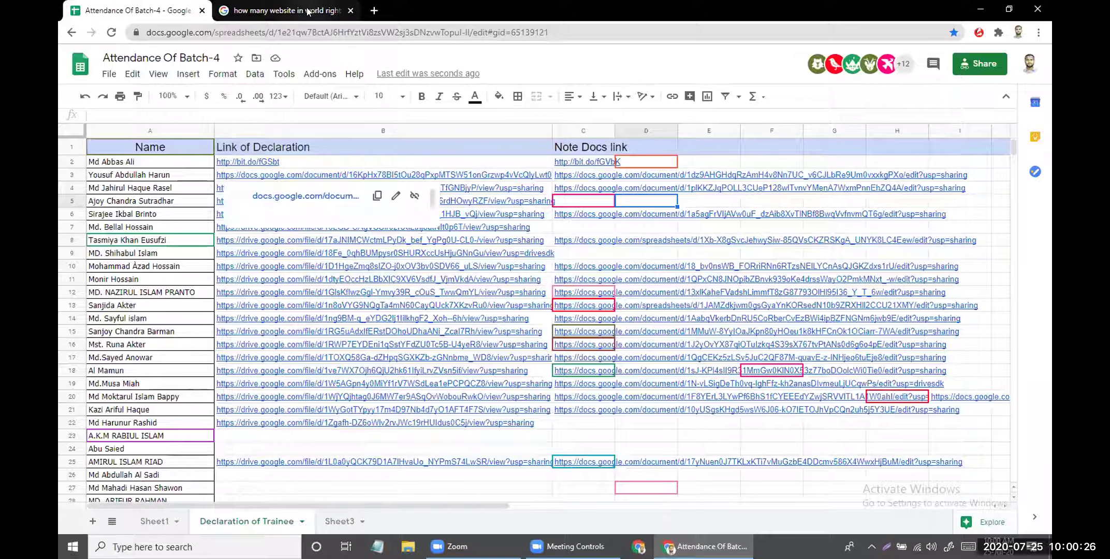
pyautogui.click(348, 7)
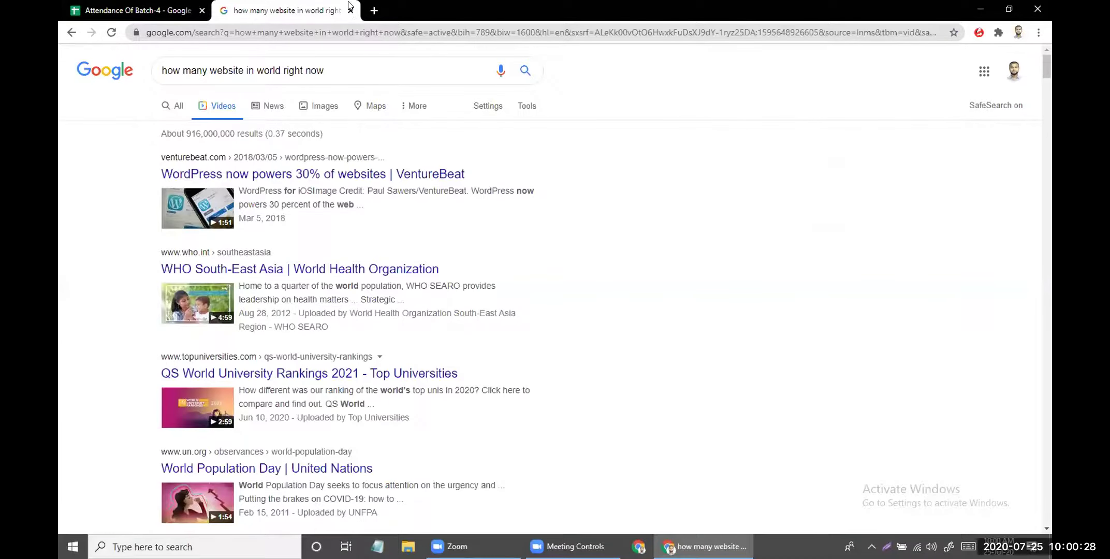
pyautogui.click(350, 10)
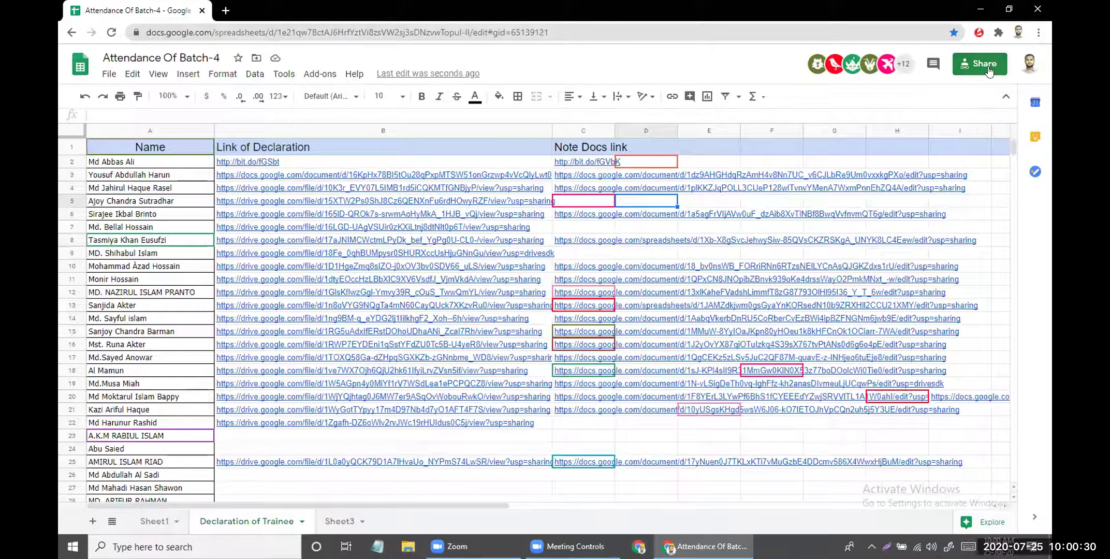